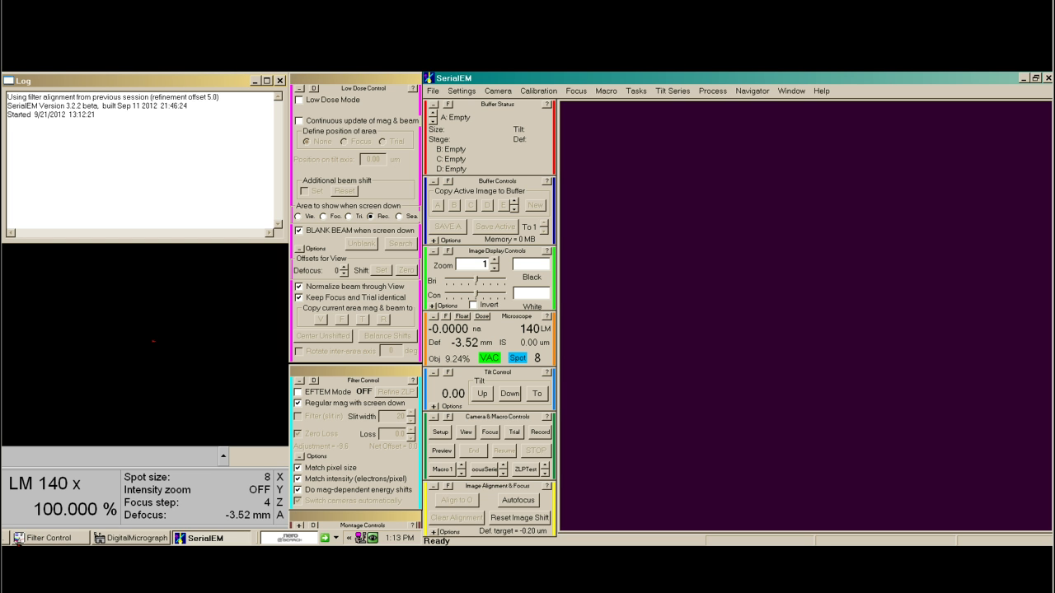
Open the Navigator and set up a 10 by 10 full-grid montage
left_click(752, 91)
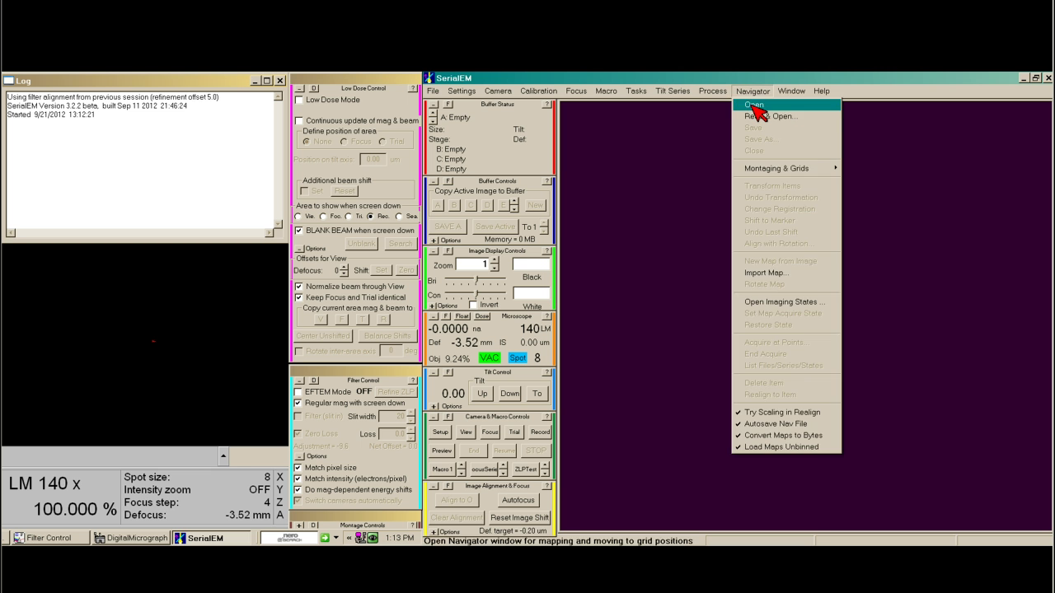
left_click(754, 105)
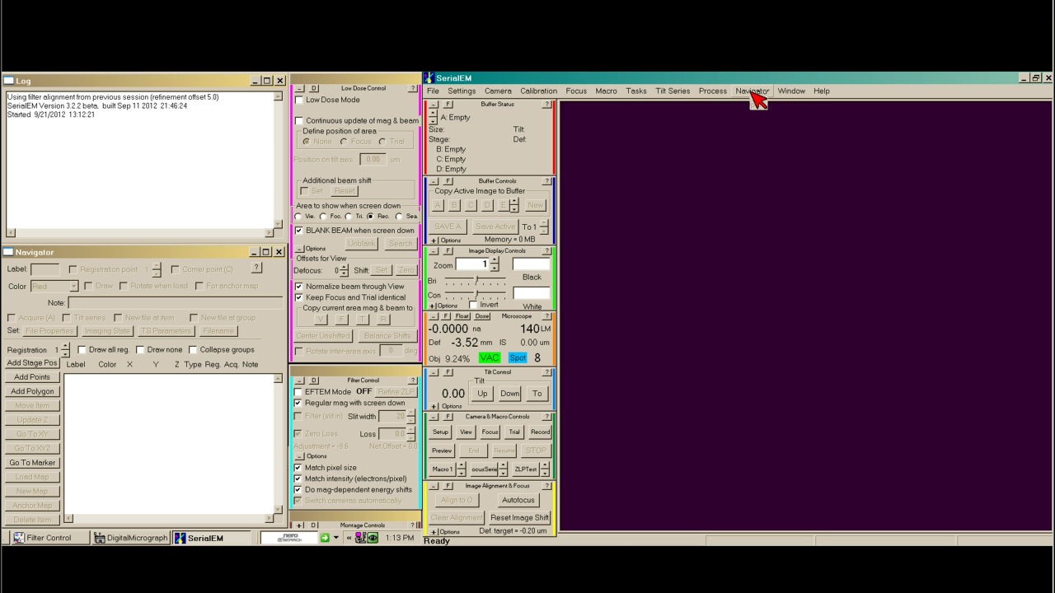
left_click(753, 92)
mouse_move(804, 173)
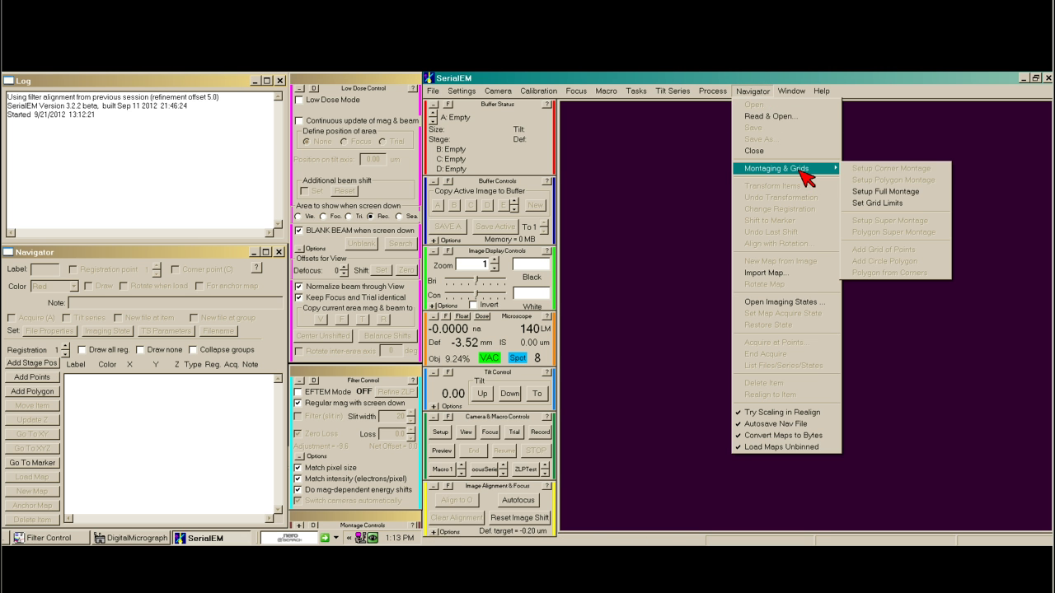
left_click(904, 194)
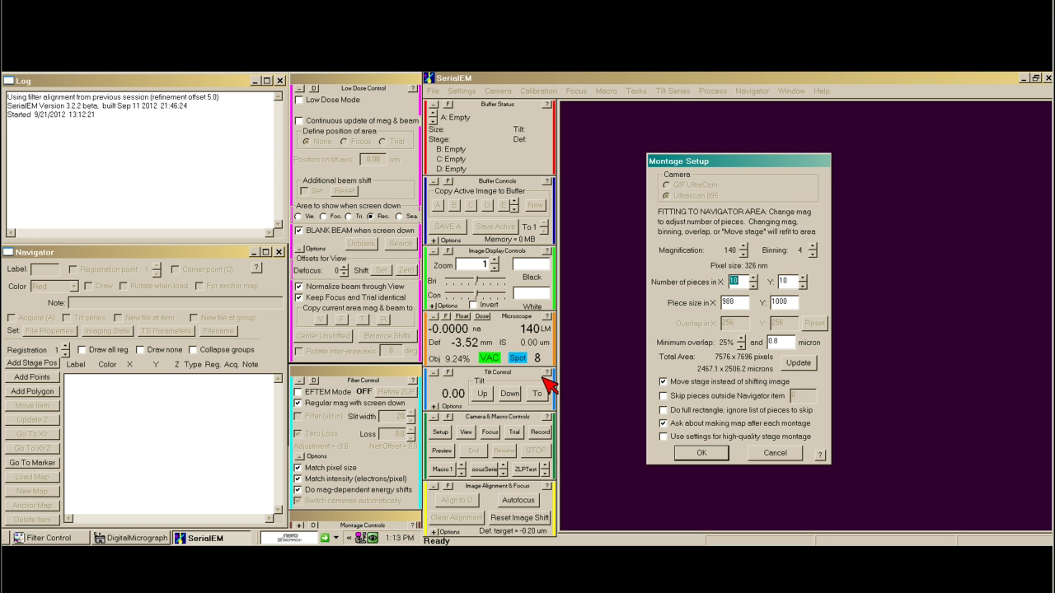
left_click(711, 452)
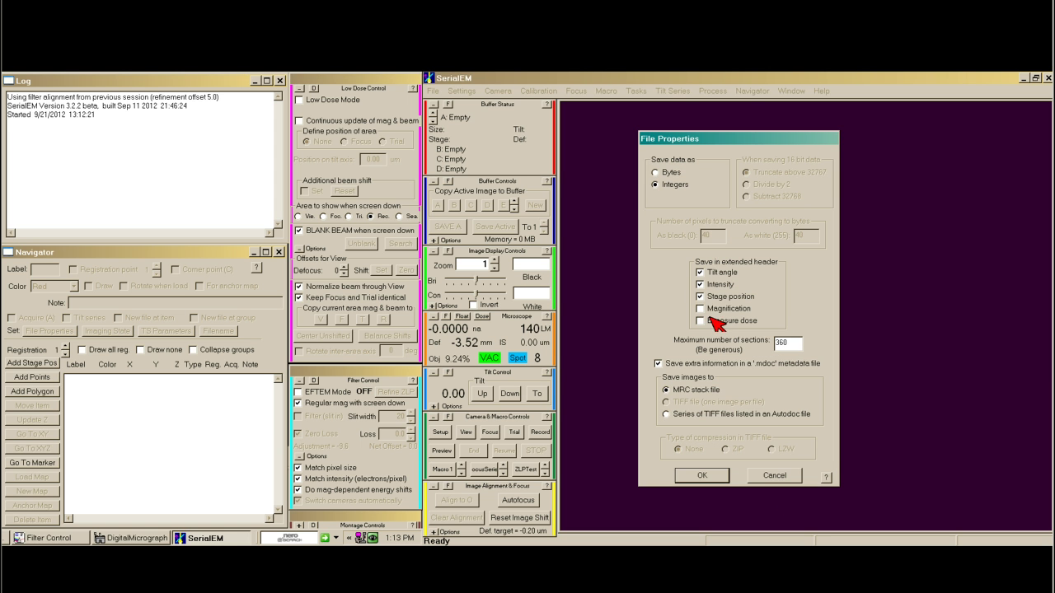
Accept the file properties and save the montage as cryoDemoLMM.st, replacing the existing file
left_click(701, 475)
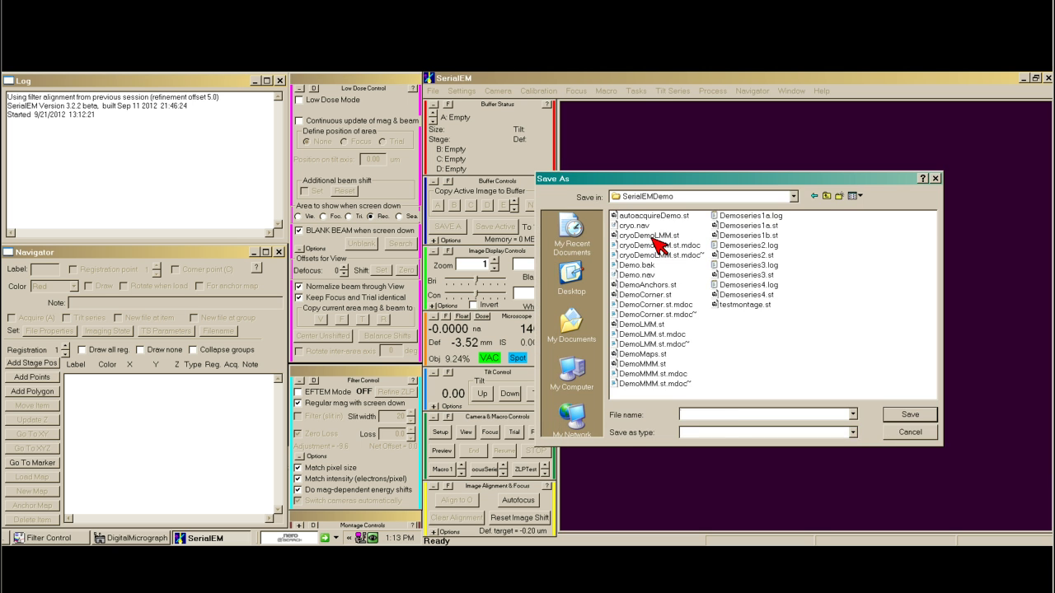
left_click(651, 236)
left_click(897, 419)
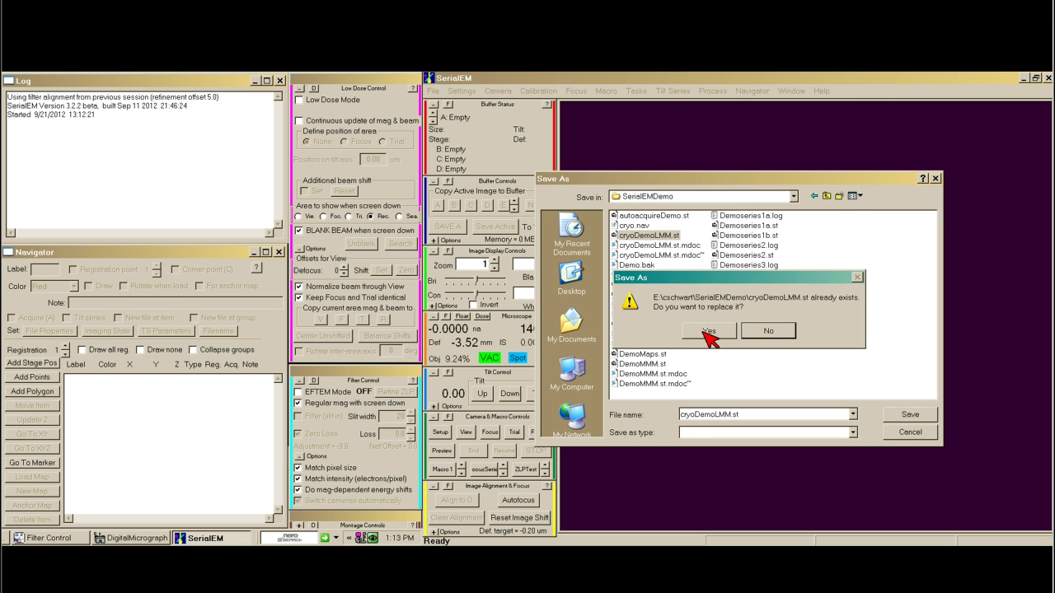
left_click(704, 333)
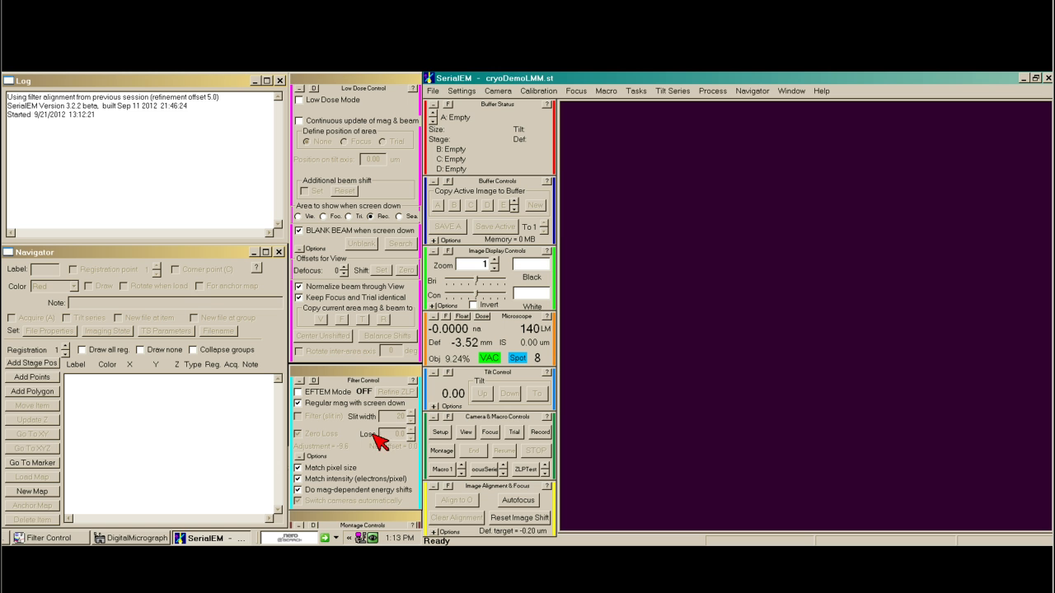
left_click(330, 530)
Make the finished grid montage into Navigator Map 1 and collapse the montage controls
left_click_drag(330, 530, 595, 110)
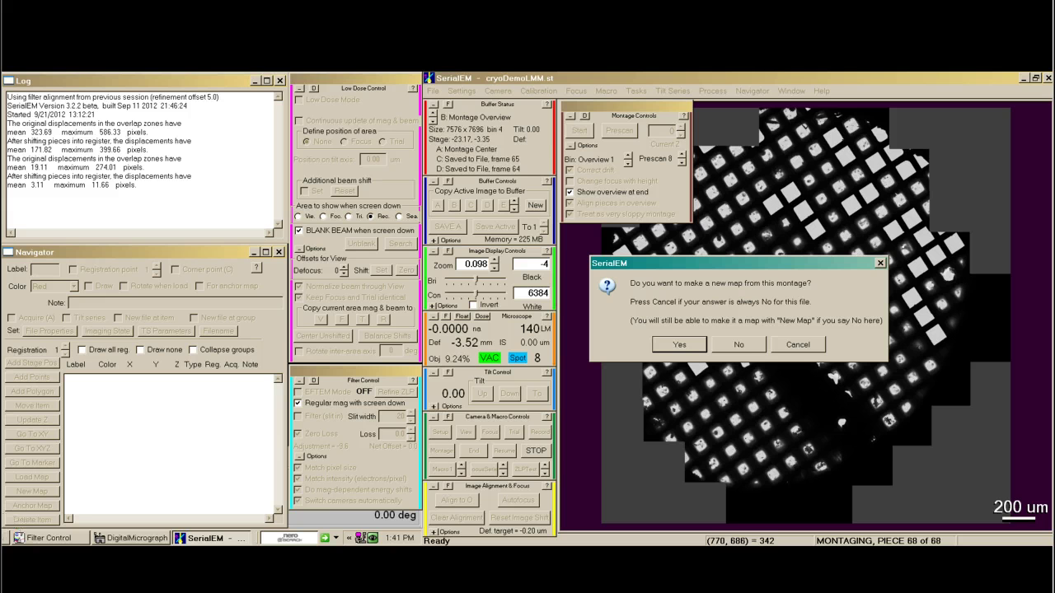
left_click(679, 344)
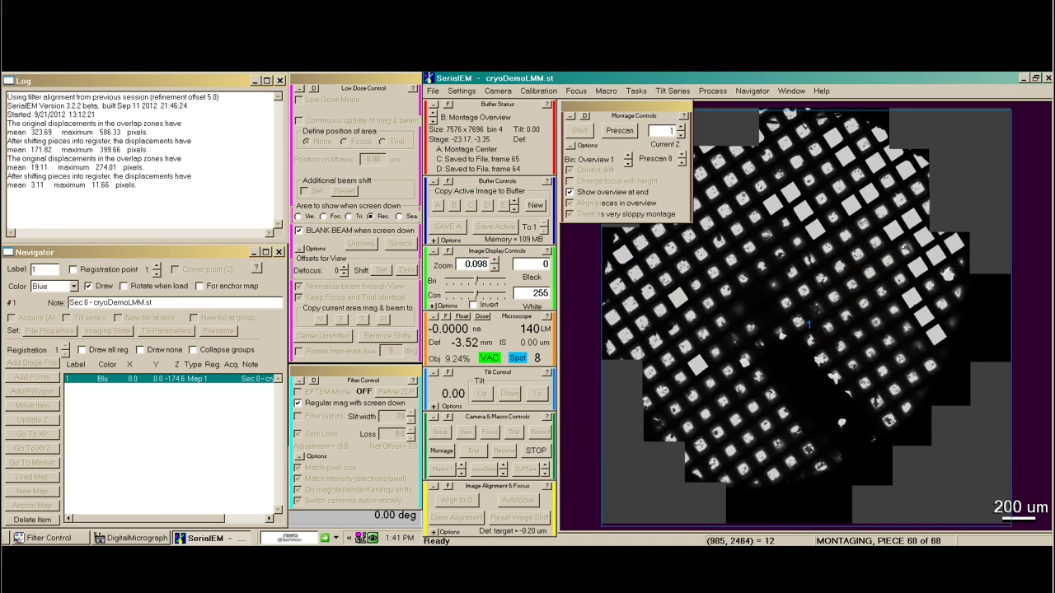
left_click(569, 115)
left_click(597, 117)
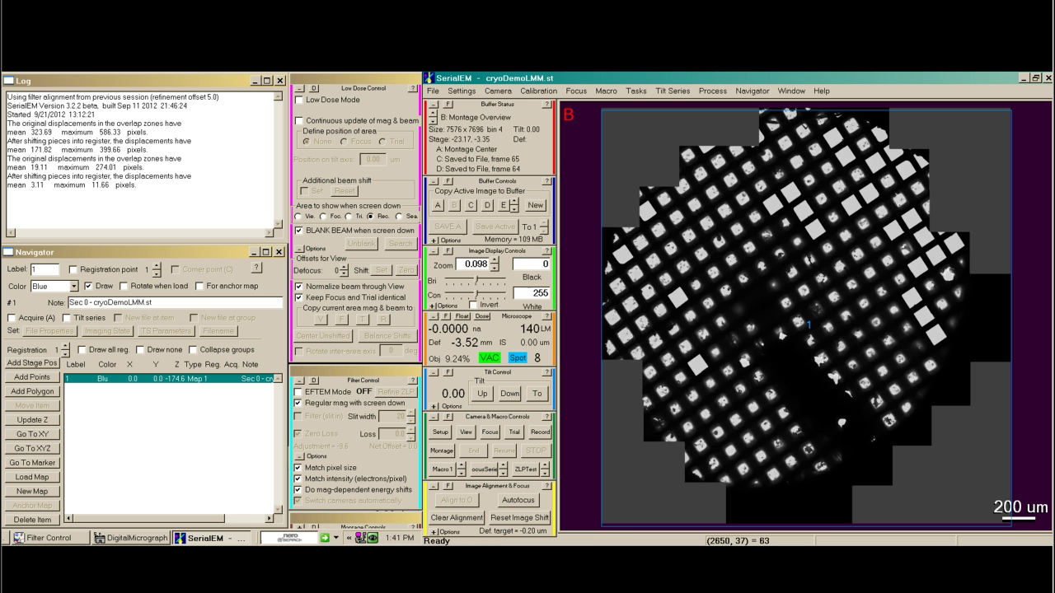
Close the montage file and save the Navigator list over cryo.nav
left_click(432, 91)
left_click(445, 151)
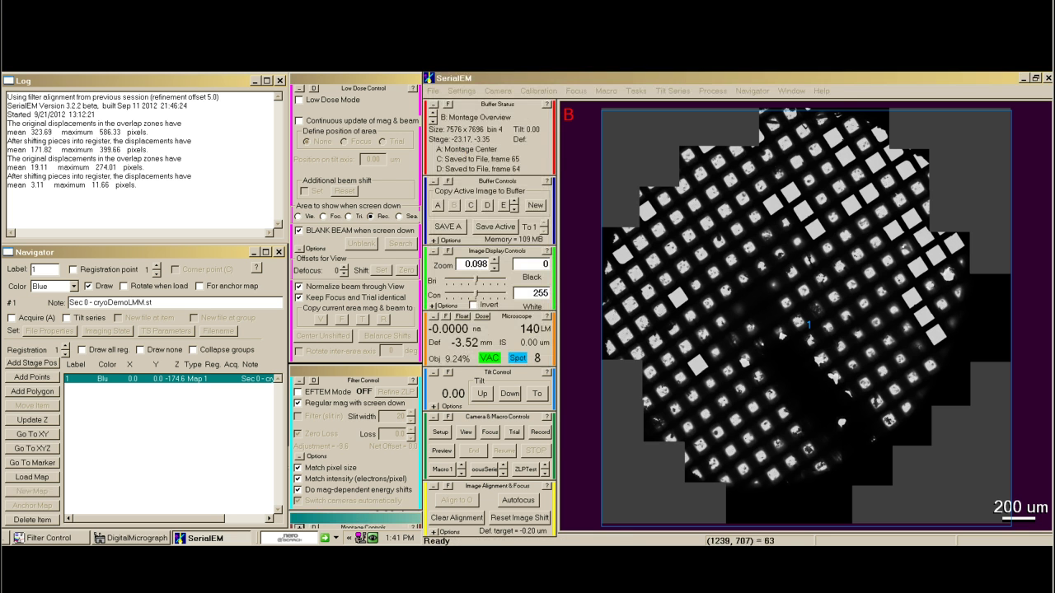
left_click(752, 90)
left_click(775, 129)
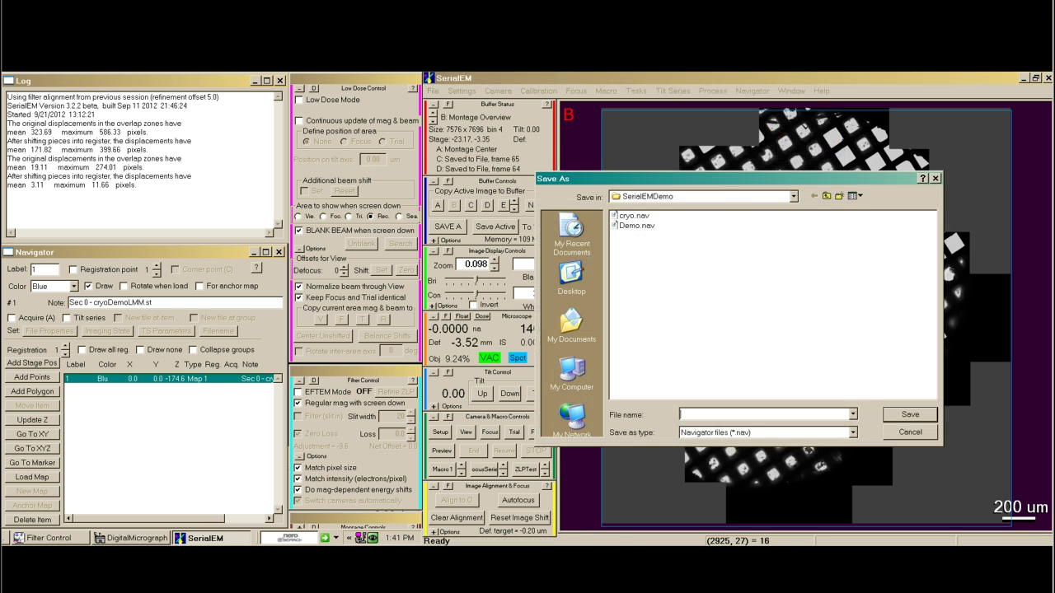
left_click(632, 216)
left_click(915, 415)
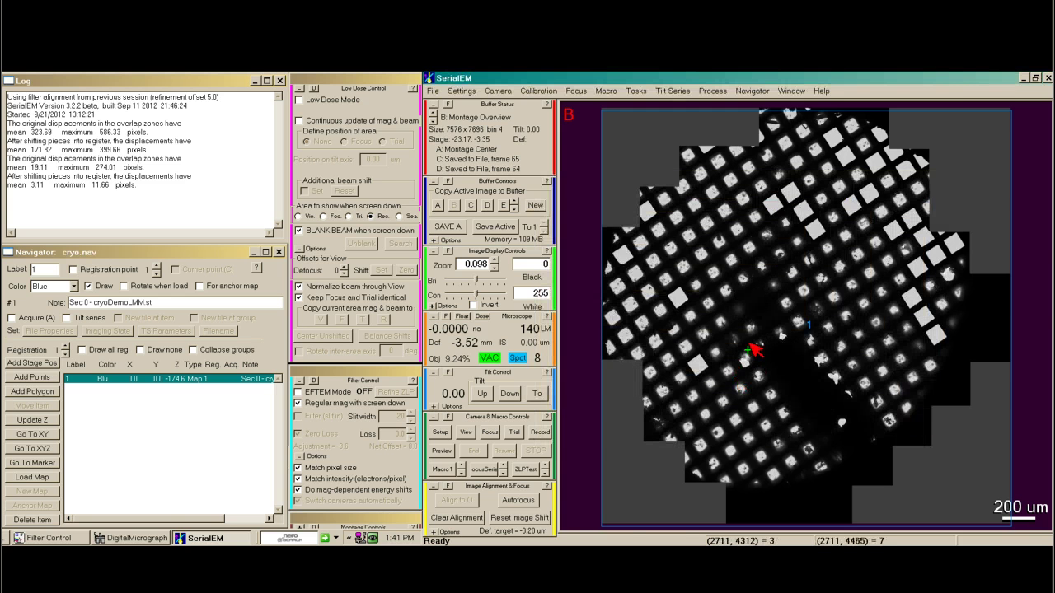
Zoom into the map, add Navigator points 2–7 on good grid squares, and mark one square
scroll(756, 353, "up", 1)
scroll(744, 230, "up", 2)
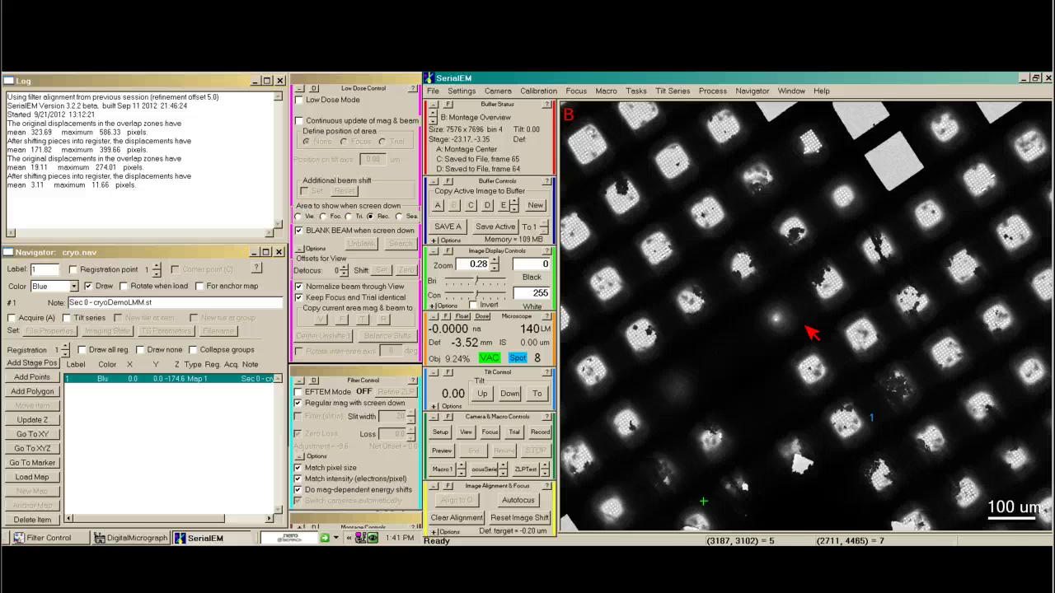
scroll(812, 332, "up", 2)
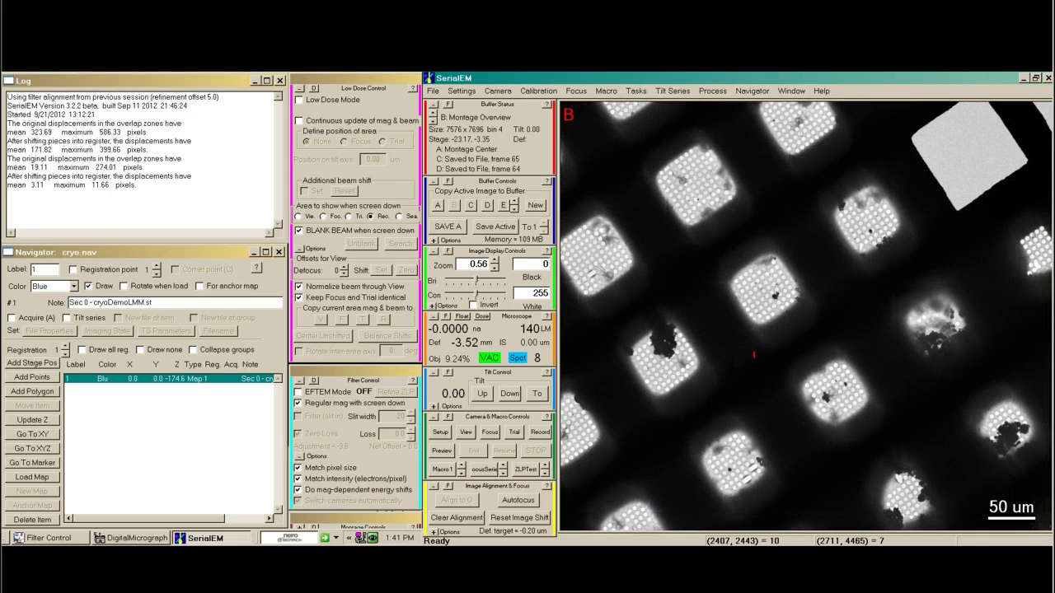
left_click_drag(806, 379, 886, 397)
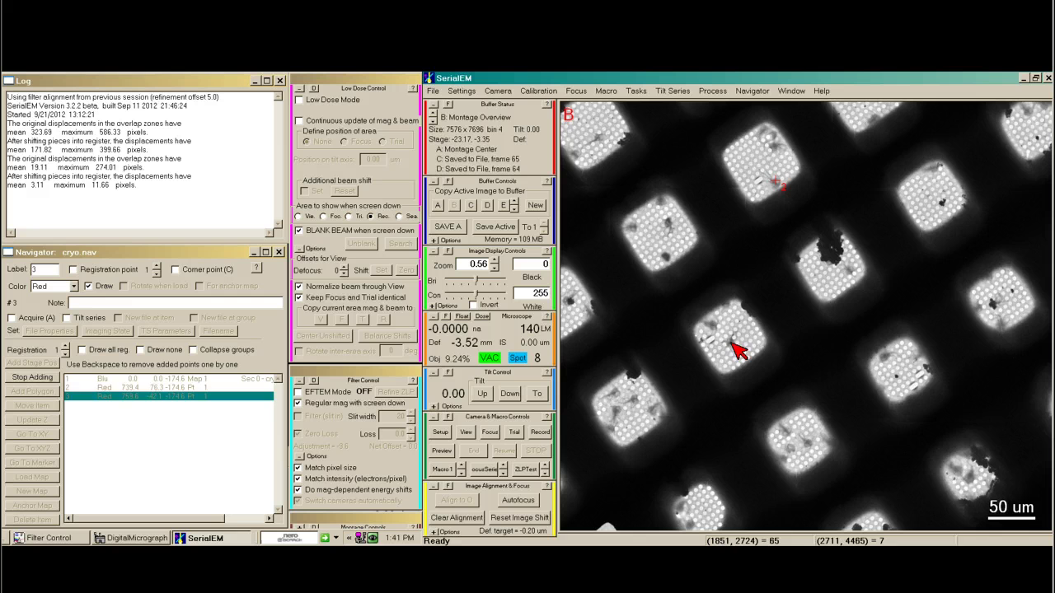
left_click(730, 343)
left_click(637, 400)
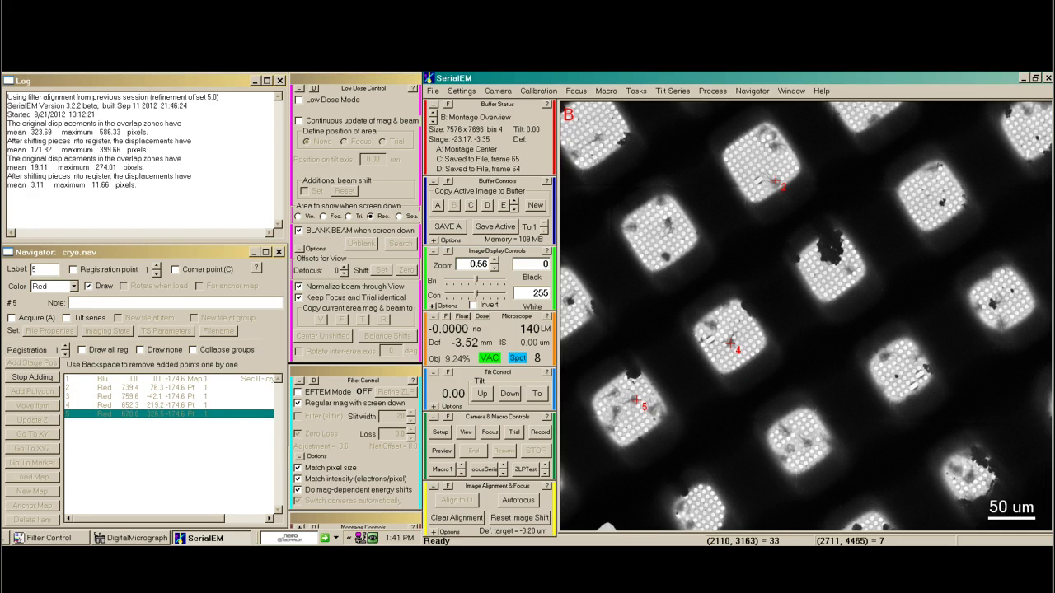
left_click(807, 445)
left_click_drag(922, 235, 707, 390)
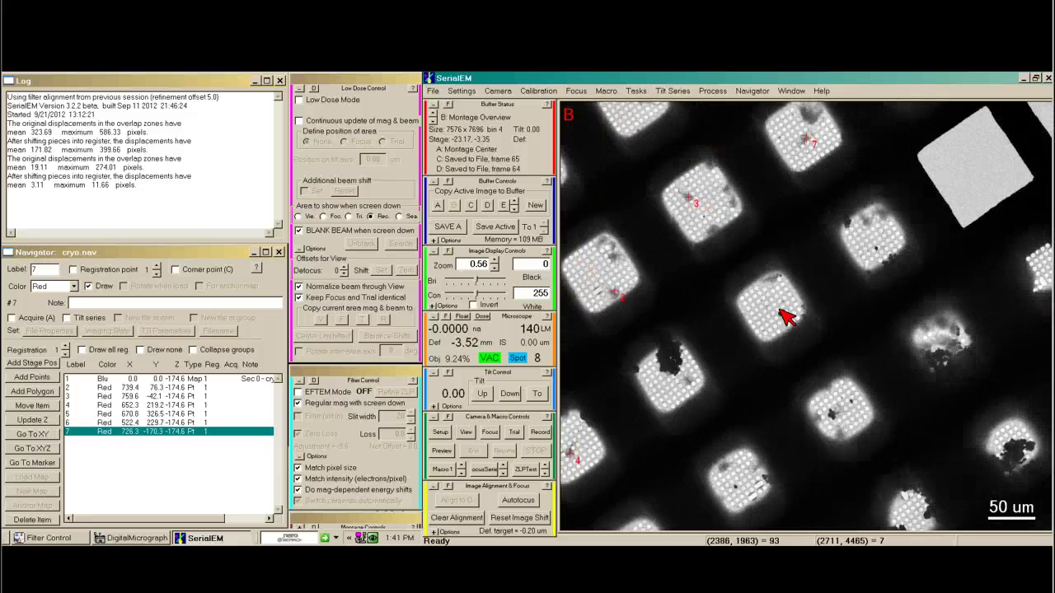
left_click(762, 302)
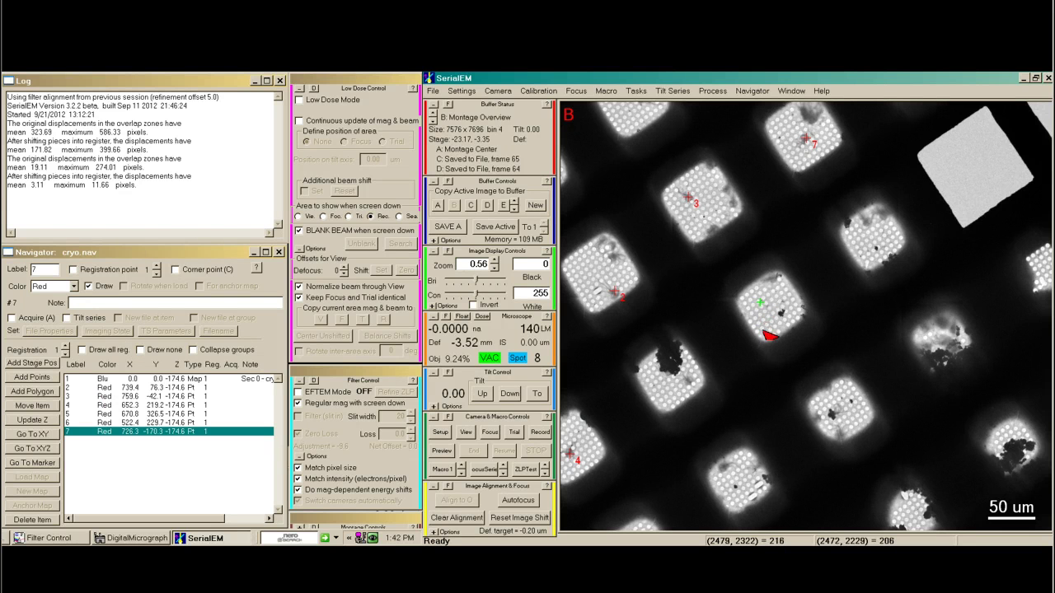
Go to the marked grid square at 13500x and enable EFTEM mode with the 20 slit
left_click(40, 465)
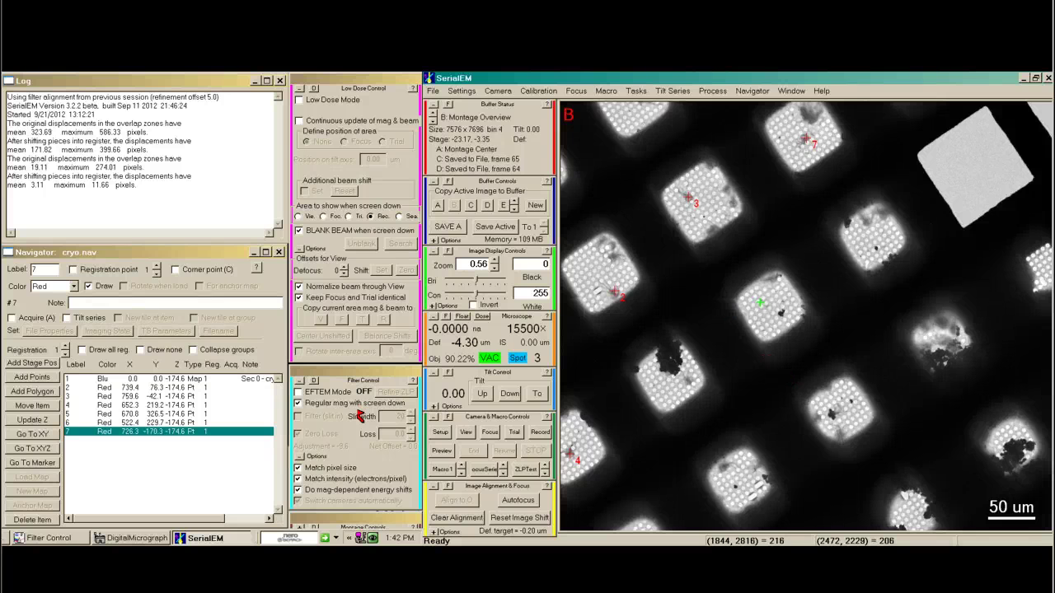
left_click(330, 395)
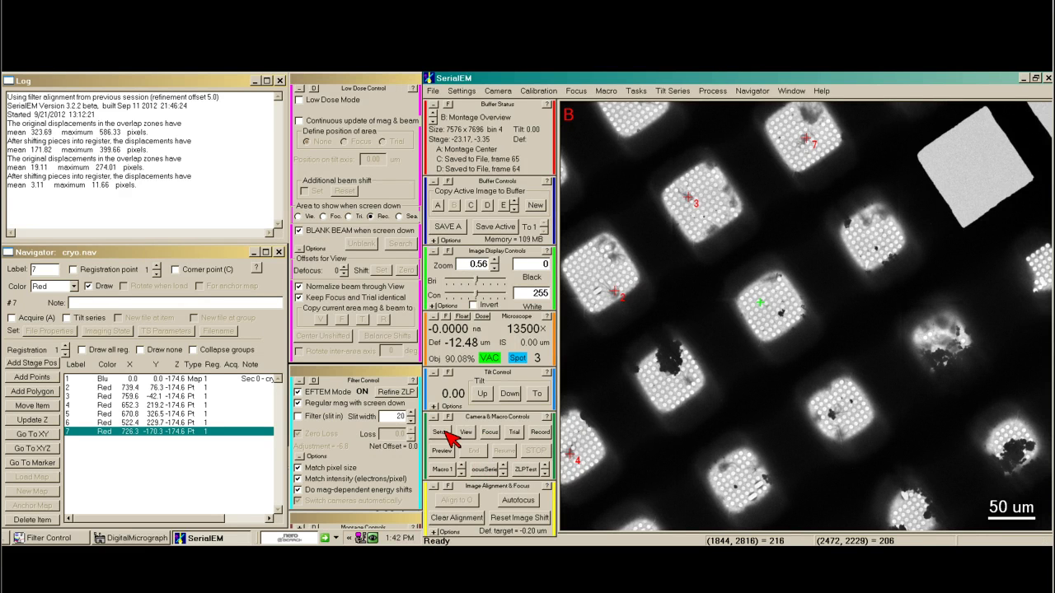
Review the Preview camera parameter set, then take a 2048x2048 binned-2 Record image of the hole
left_click(442, 433)
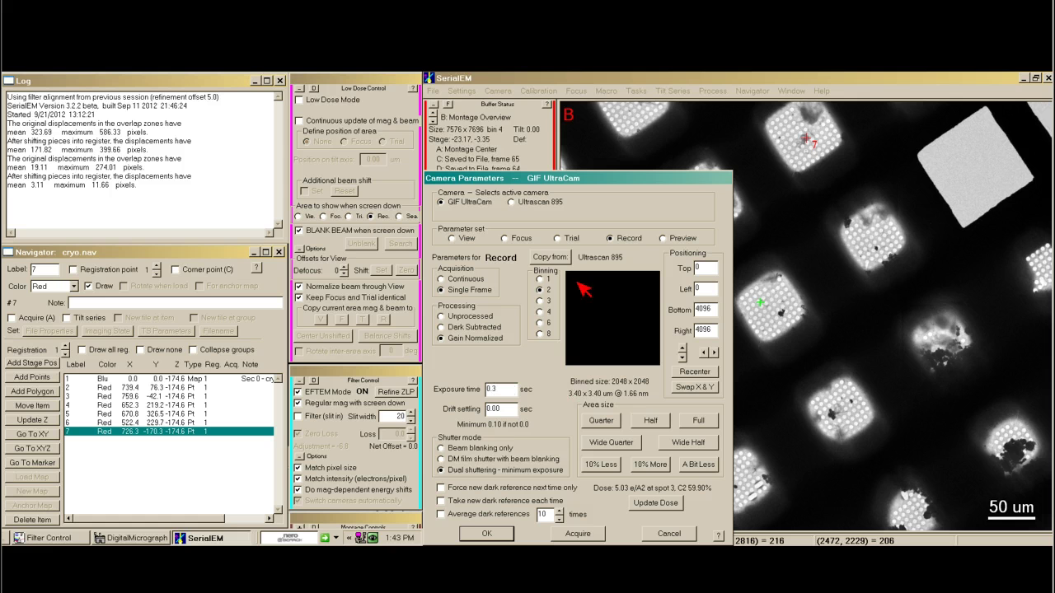
left_click(664, 238)
left_click(513, 535)
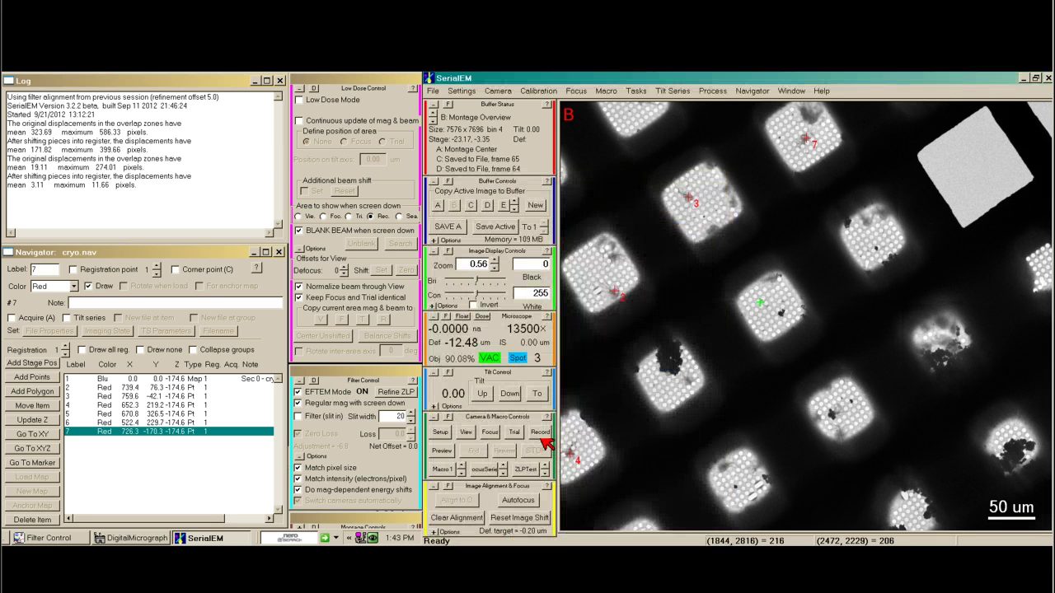
left_click(539, 434)
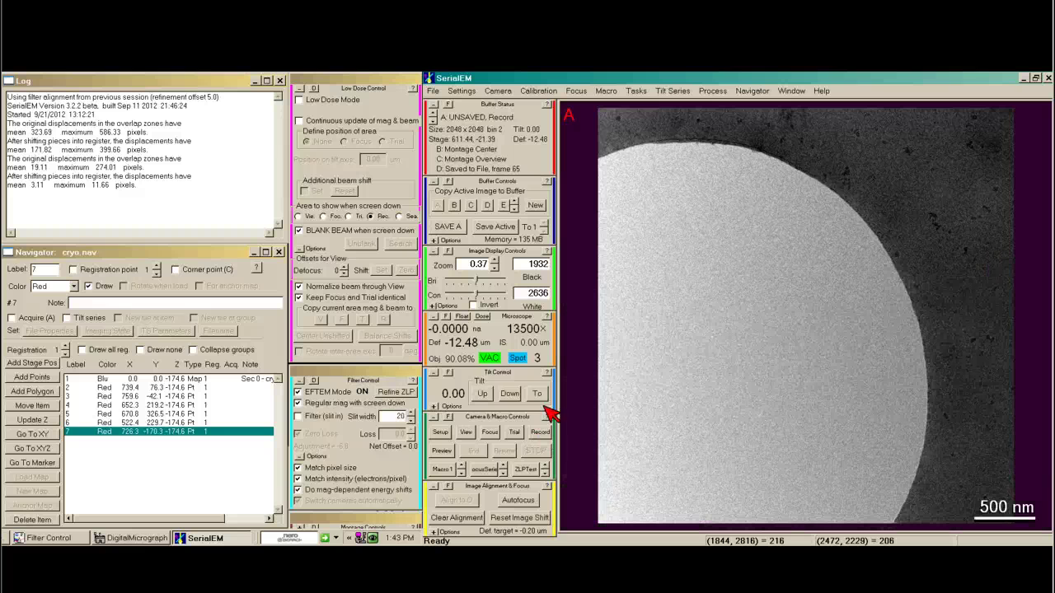
Run rough eucentric height, set target defocus to -6 µm, and autofocus on the area
left_click(637, 92)
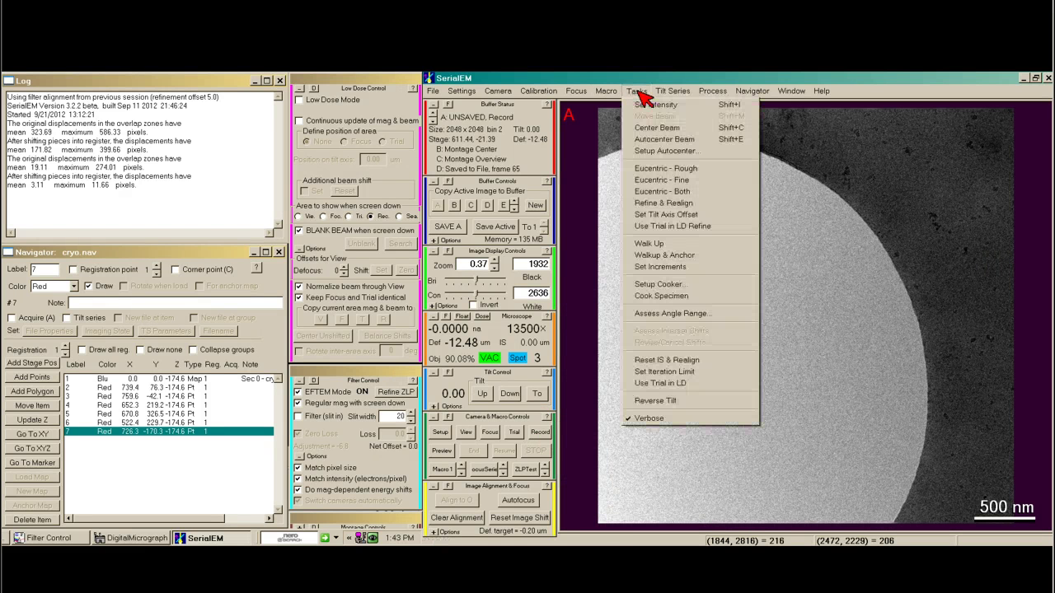
left_click(681, 170)
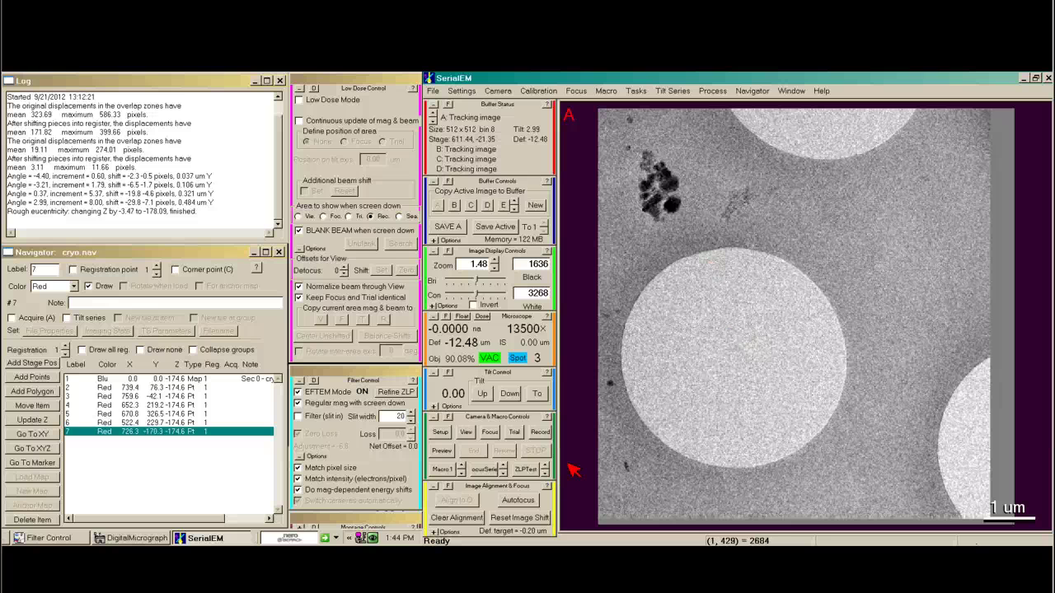
left_click(584, 93)
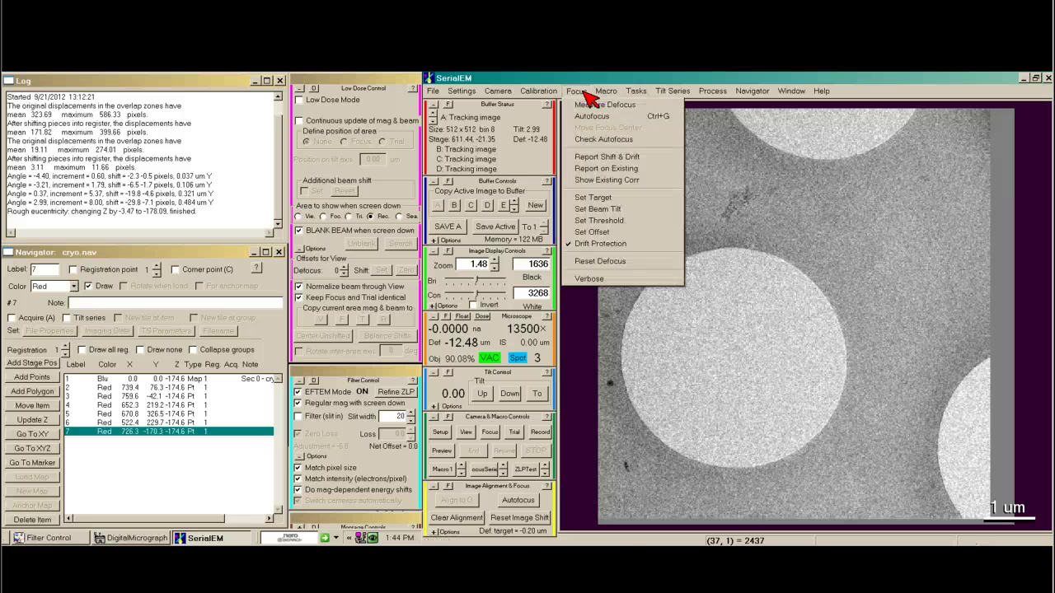
left_click(632, 204)
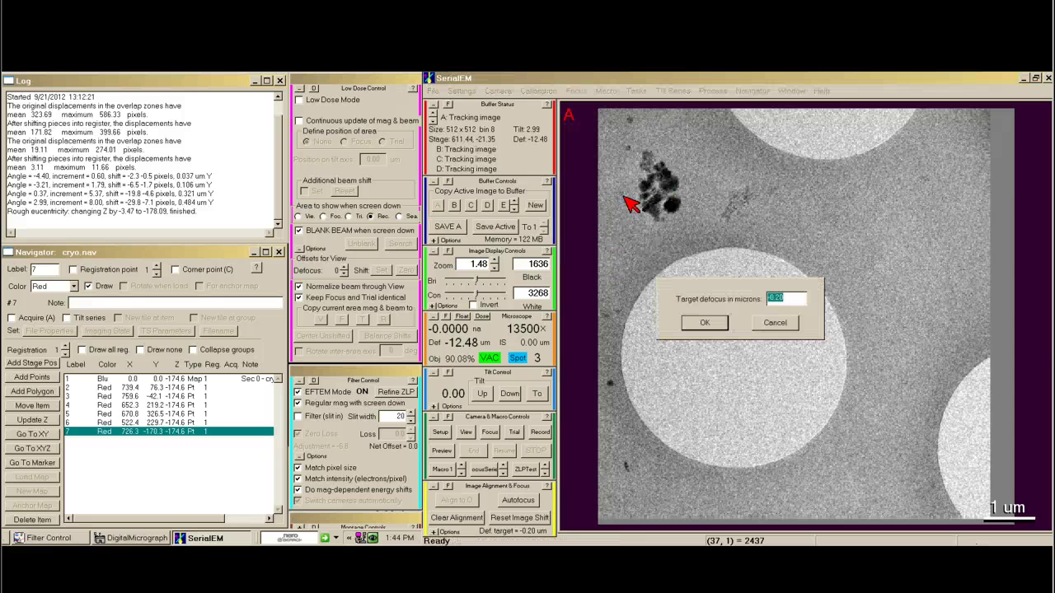
type("-6")
left_click(705, 322)
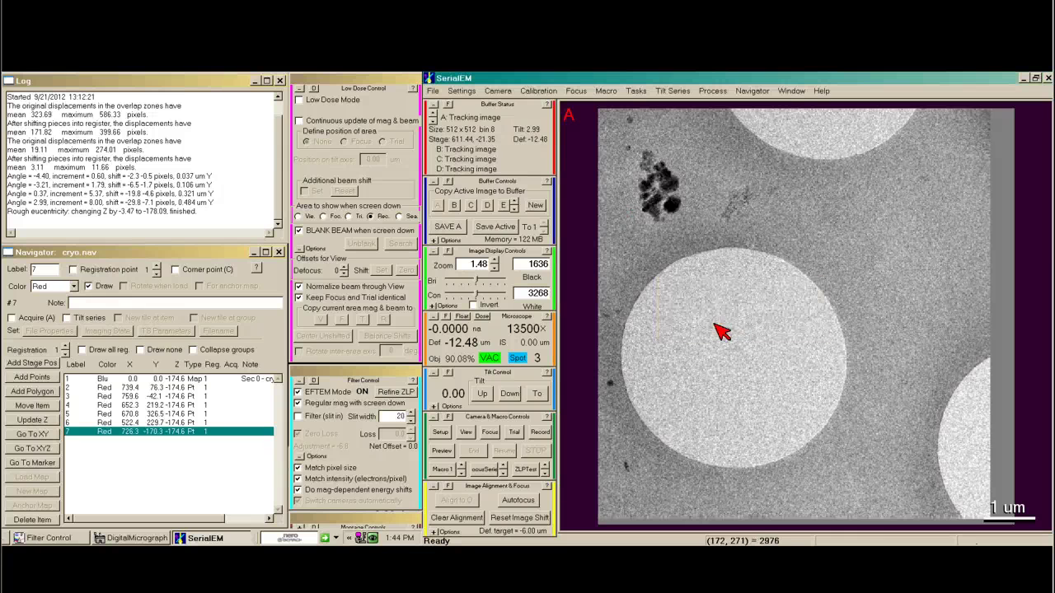
left_click(528, 500)
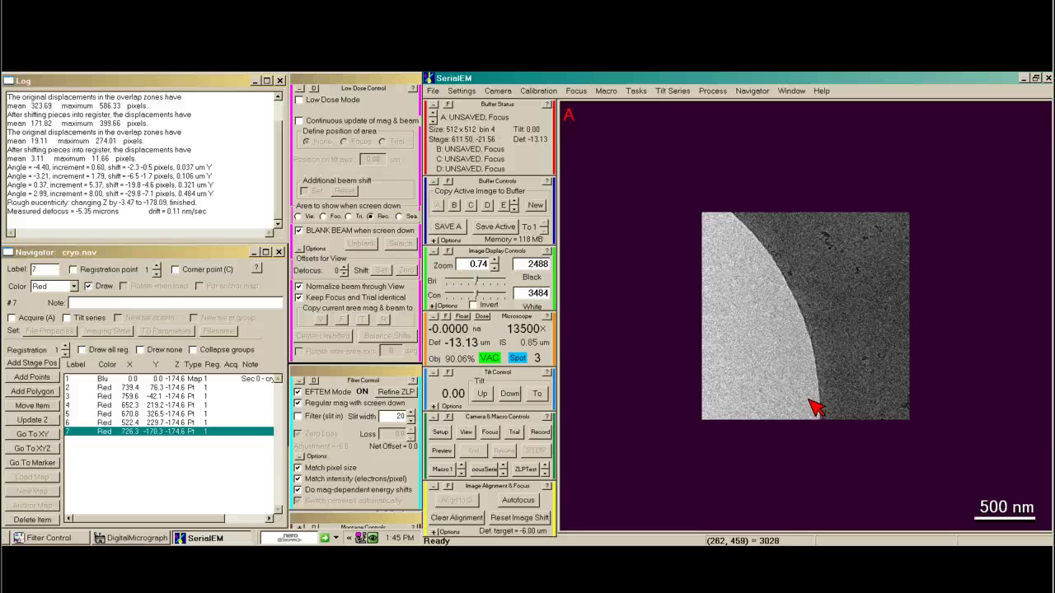
Add the current stage position as Navigator item 8 with the note 'setup low dose'
left_click(33, 364)
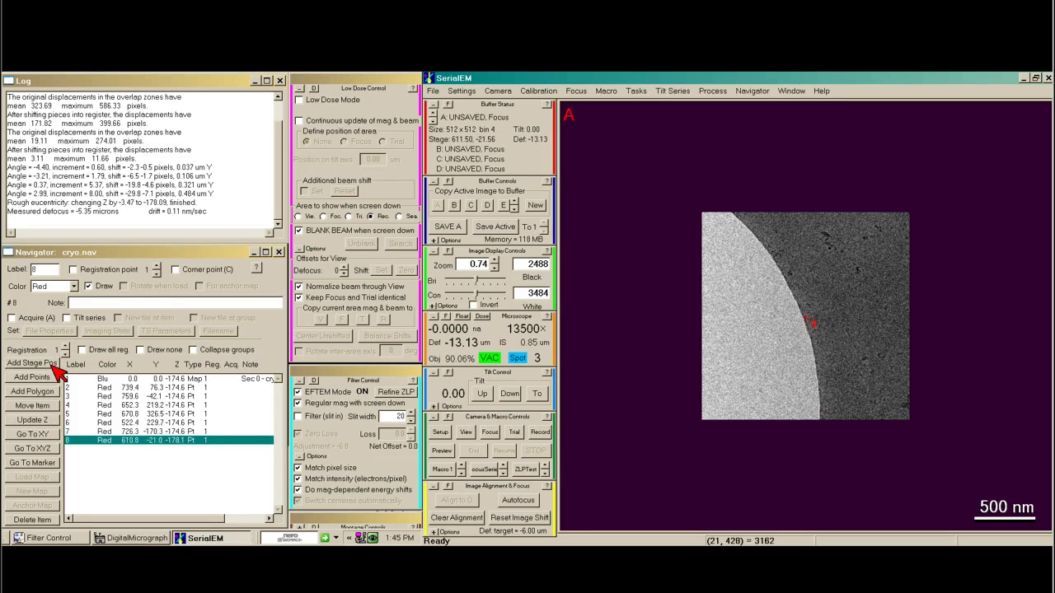
left_click(161, 302)
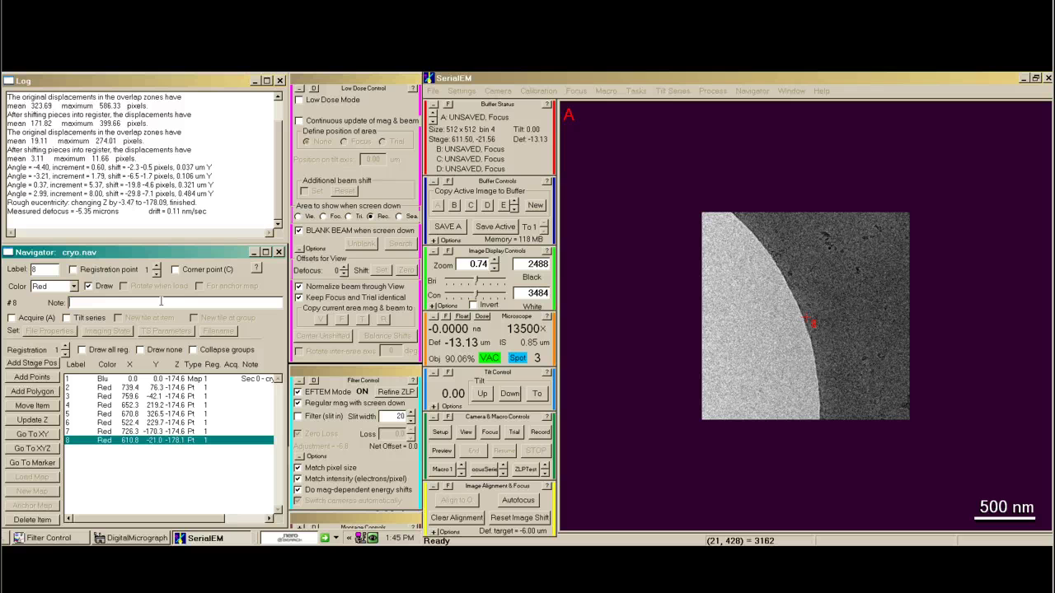
type("setup low does")
key("BackSpace")
key("BackSpace")
type("se")
left_click(210, 450)
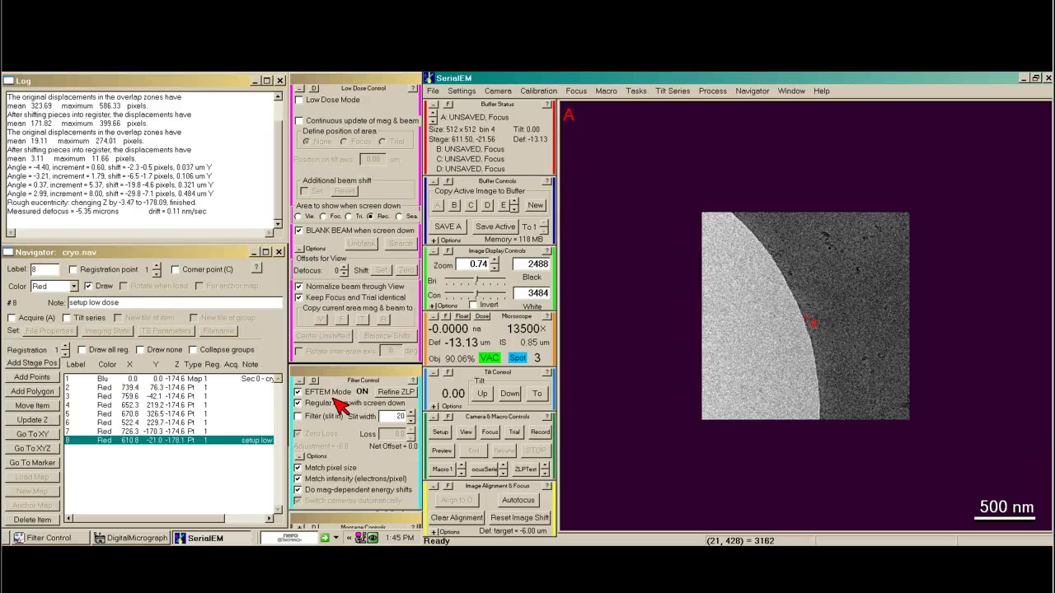
Enable Low Dose mode, take a Preview, and continuously update Record at 27500x, spot 7
left_click(299, 100)
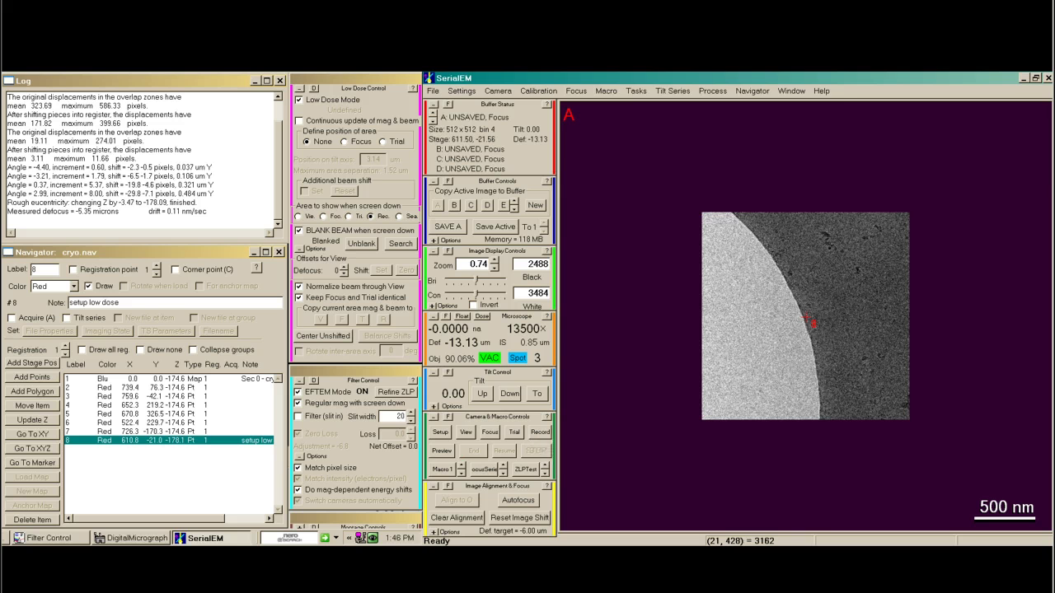
left_click(445, 452)
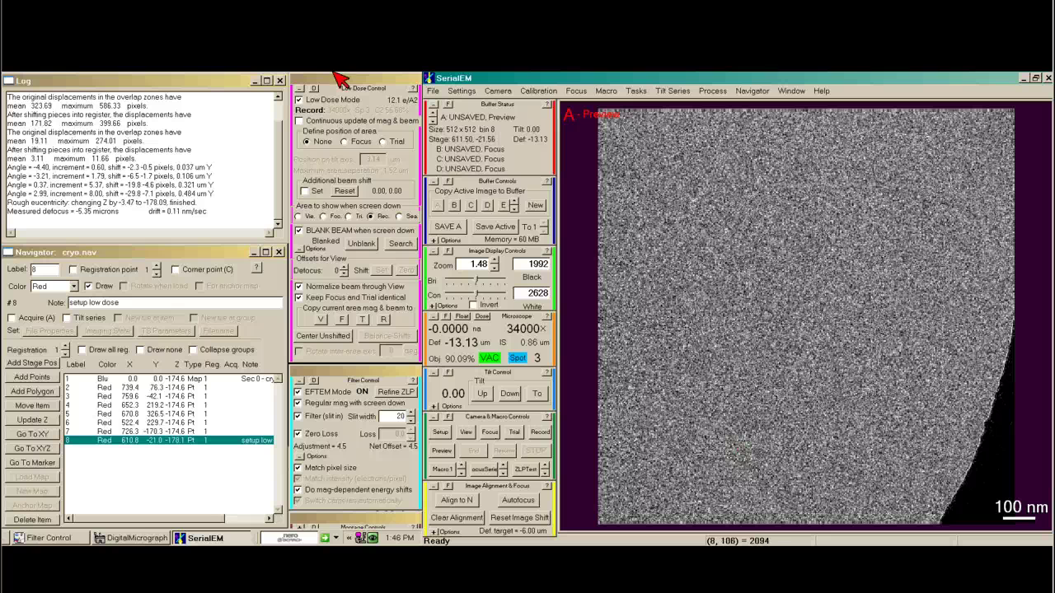
left_click(316, 123)
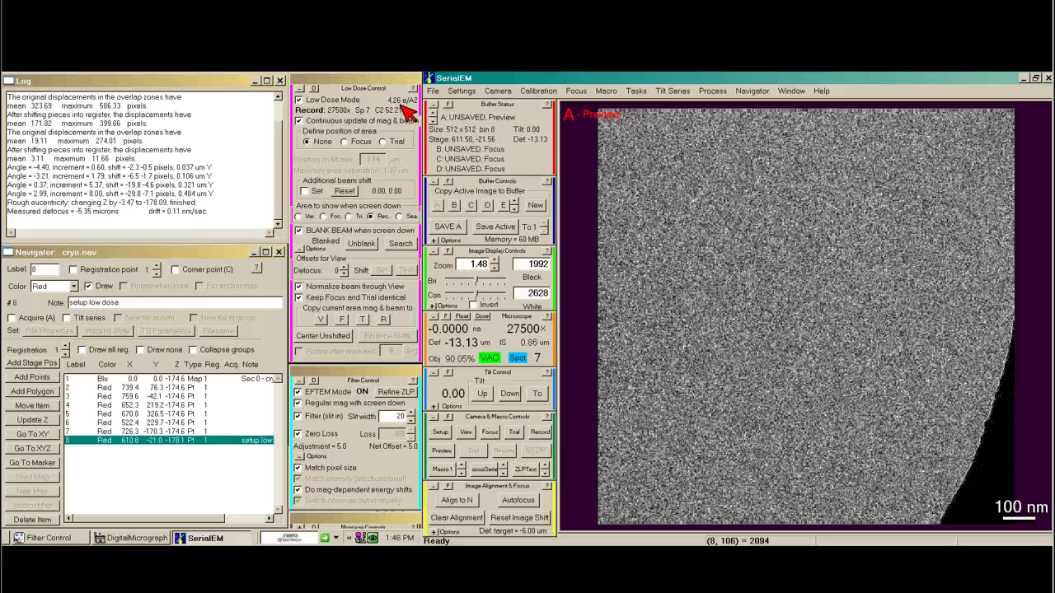
Take Preview images at 27500x, shifting the view toward the hole edge to show the round beam
left_click(445, 453)
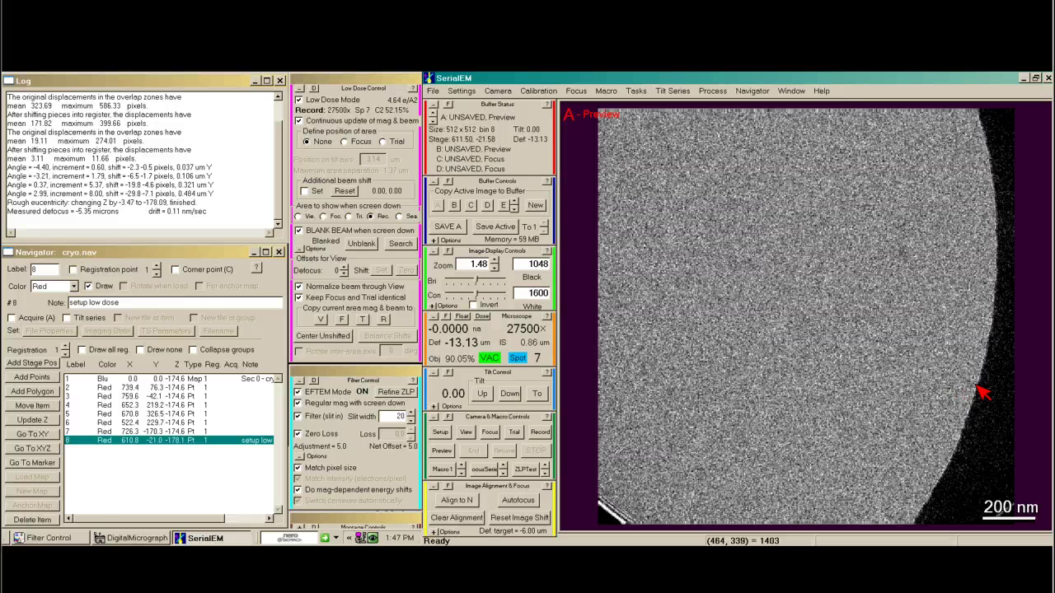
left_click_drag(991, 393, 647, 403)
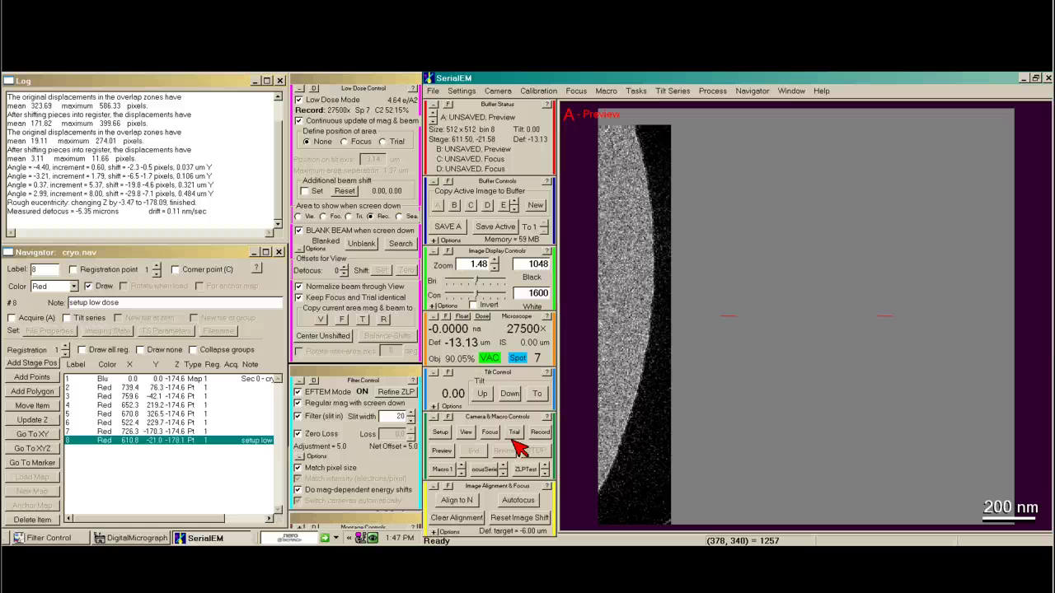
left_click(444, 454)
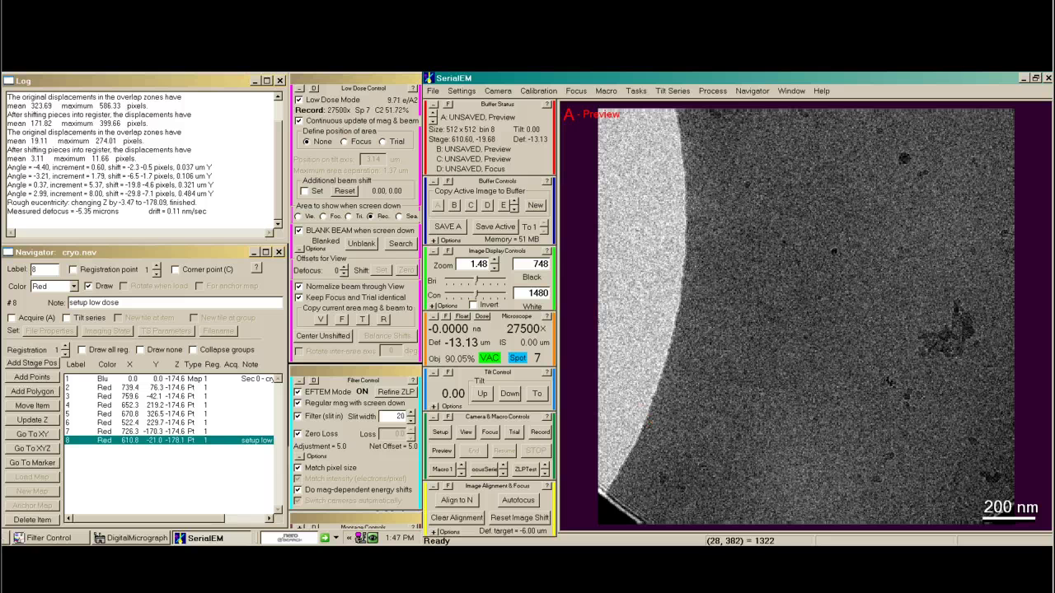
left_click(449, 451)
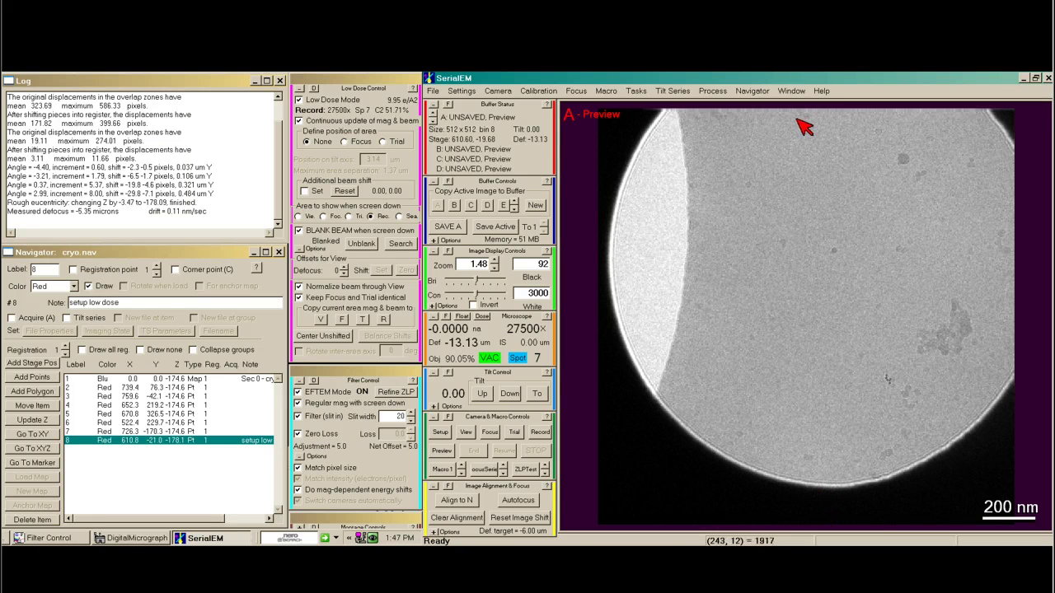
Run Center Beam from Tasks and take a fresh 27500x Preview of the centered beam
left_click(635, 90)
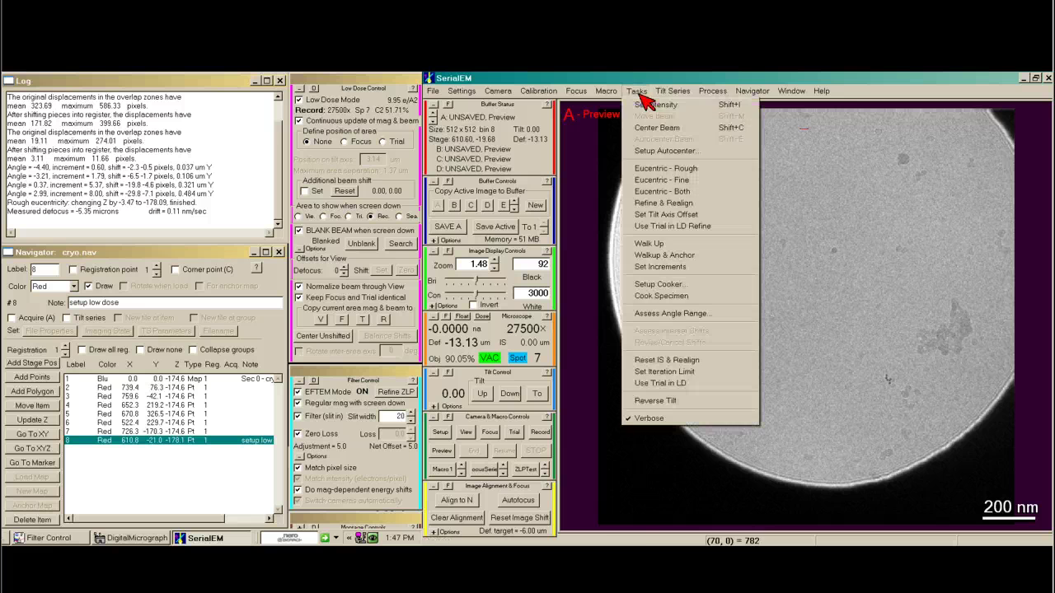
left_click(659, 128)
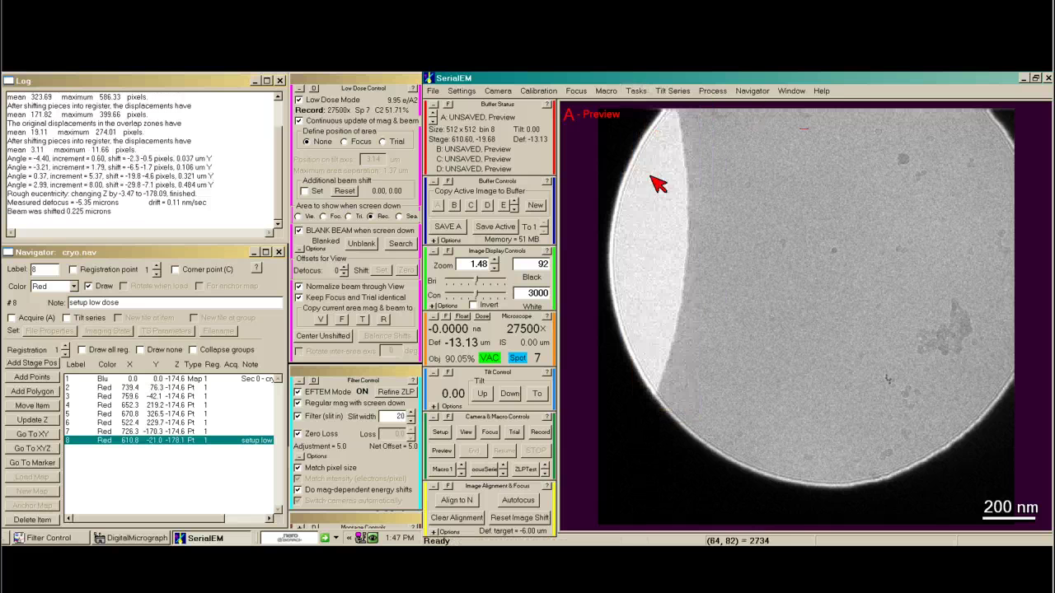
left_click(449, 452)
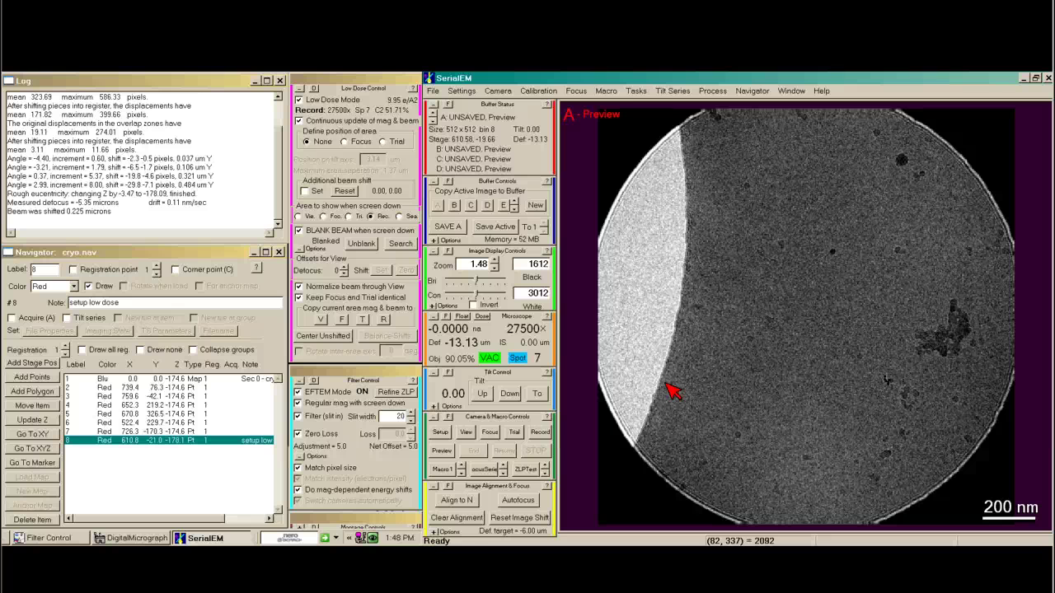
Take a Preview at spot 8, recenter the beam with Center Beam, then take two more Previews
left_click(450, 454)
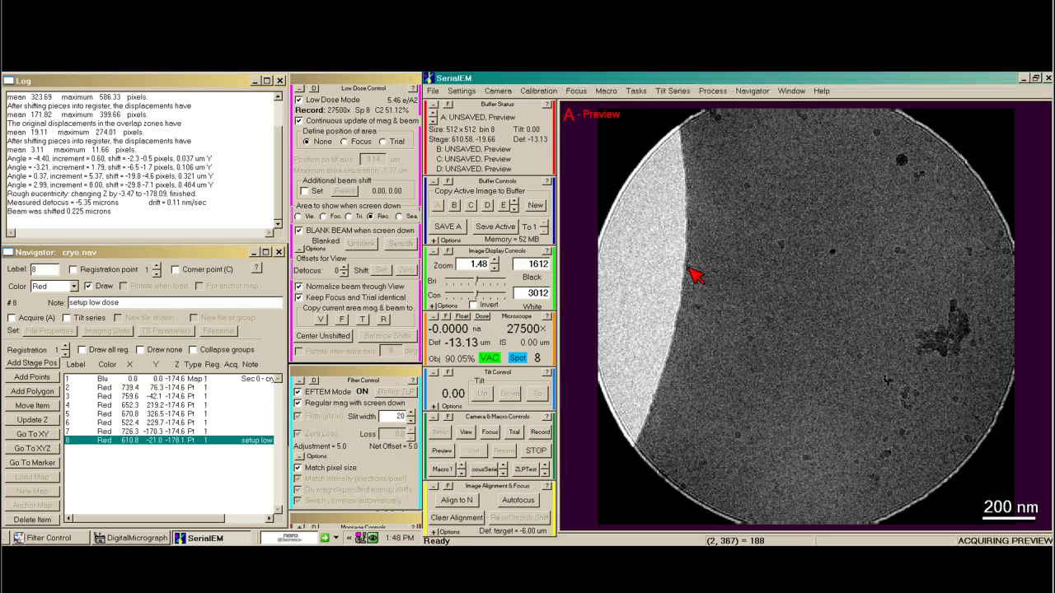
left_click(639, 90)
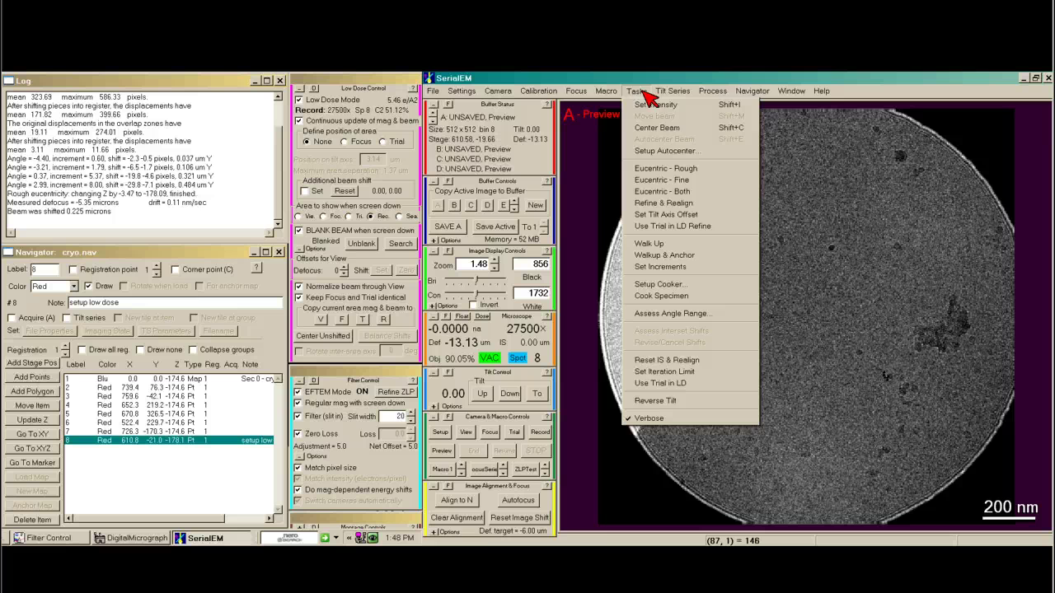
left_click(657, 130)
left_click(441, 452)
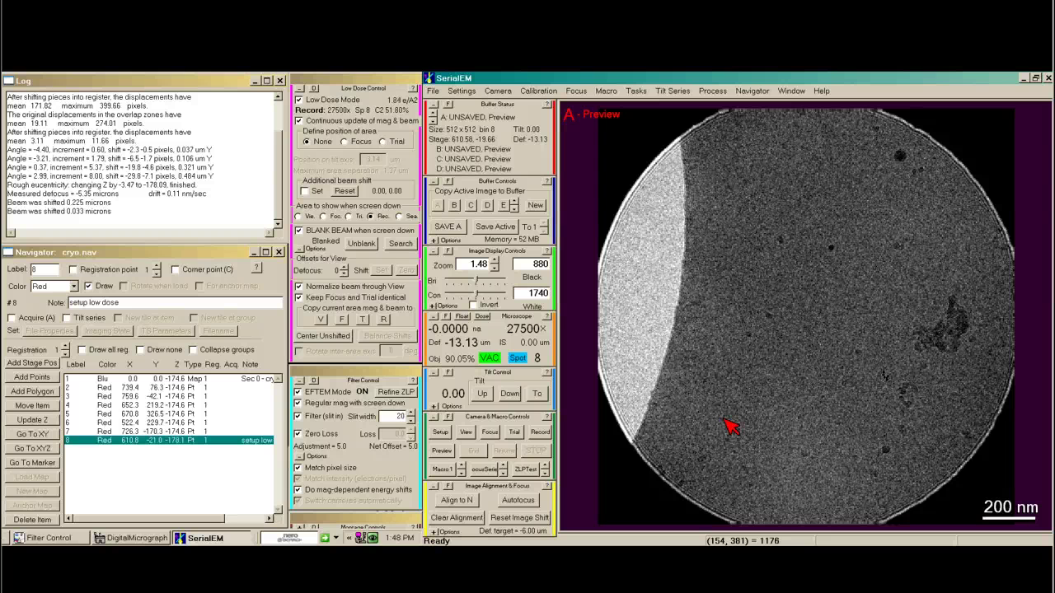
left_click(443, 452)
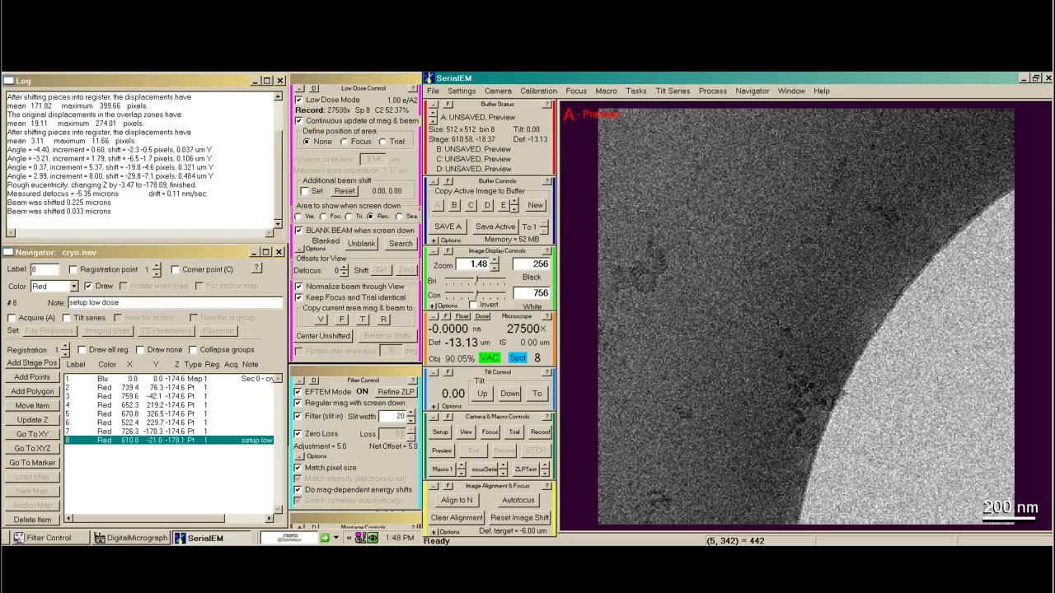
Take another Preview, turn off continuous mag-and-beam updating, and refine the ZLP to a 7.9 eV total offset
left_click(443, 451)
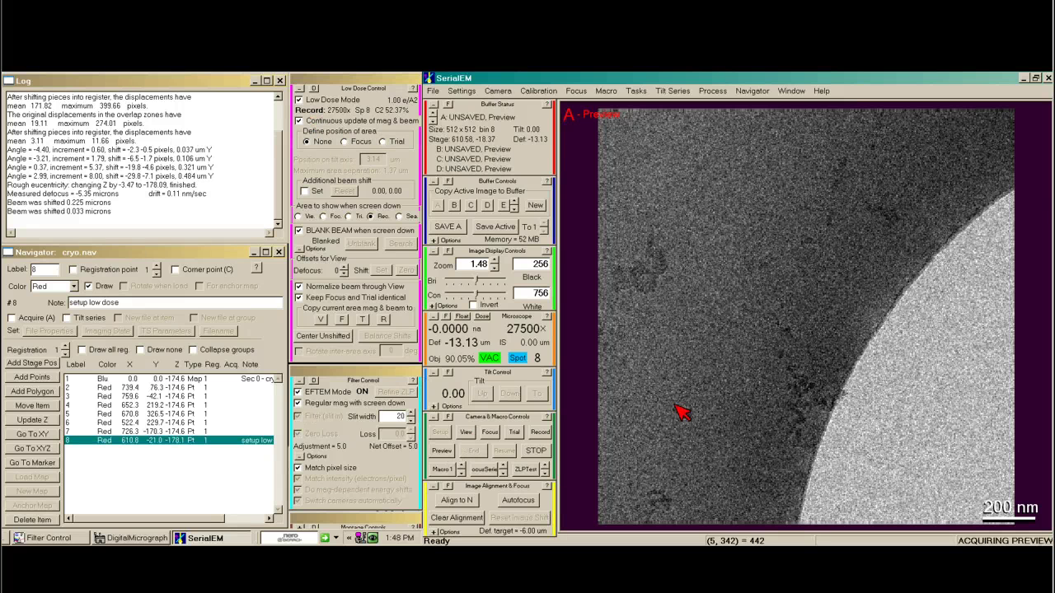
left_click(319, 121)
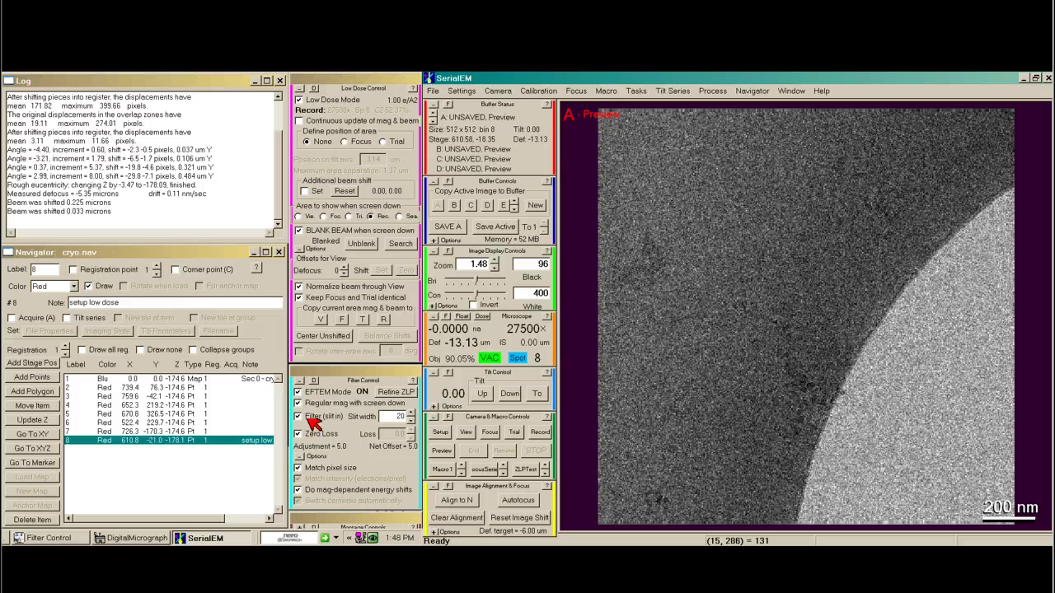
left_click(397, 393)
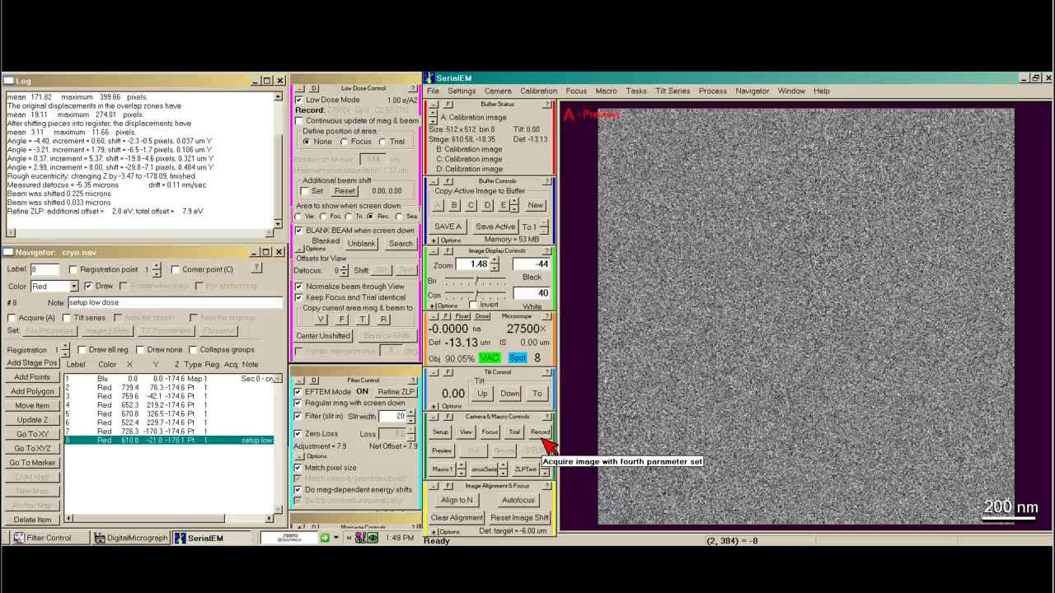
Take 3000x View images with continuous updating on, then enable View's additional beam shift (0.28, -0.33)
left_click(466, 433)
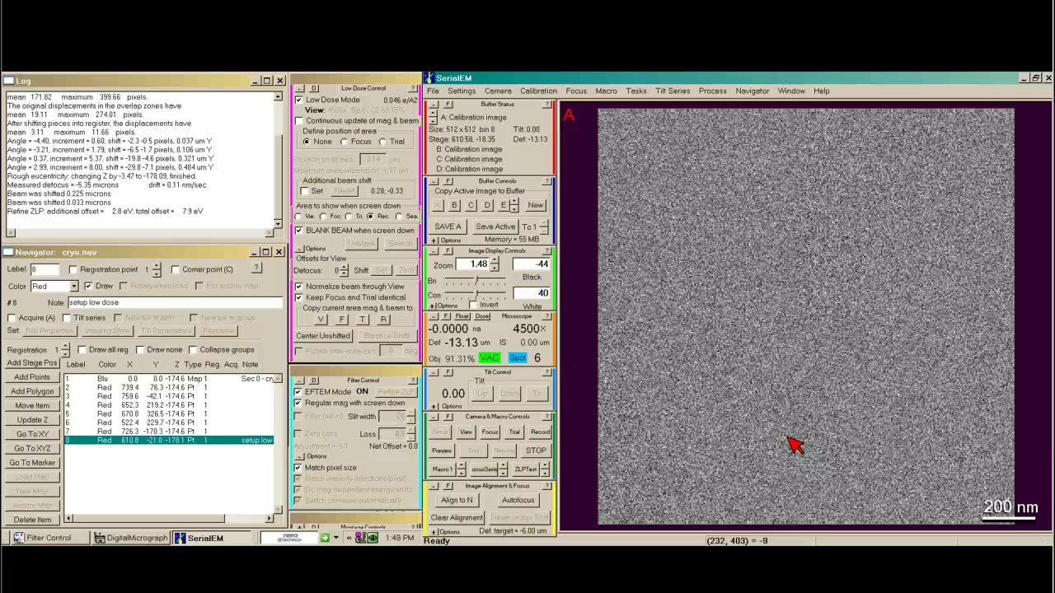
left_click(300, 121)
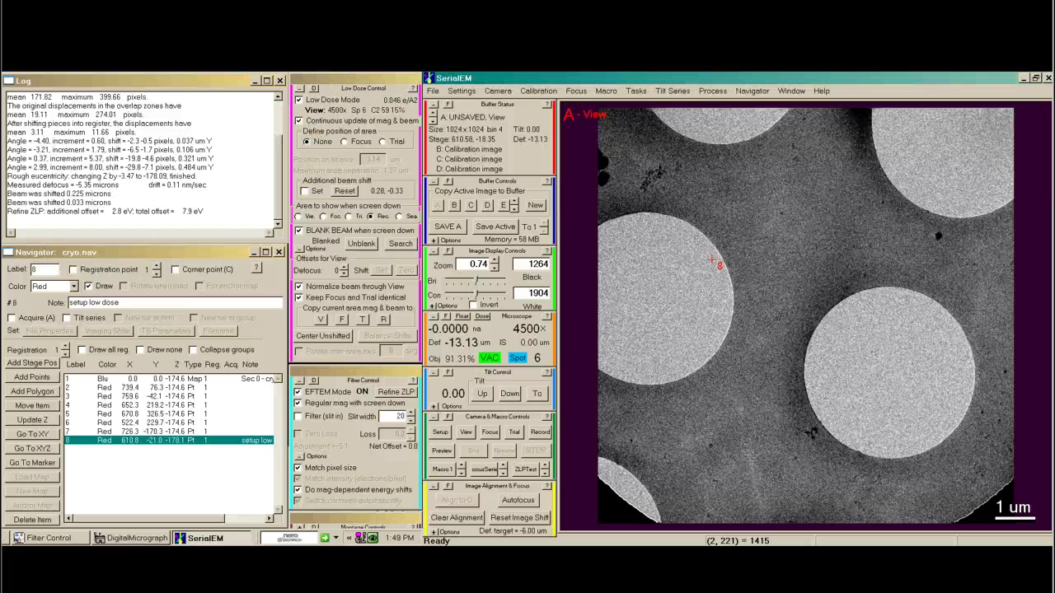
left_click(730, 397)
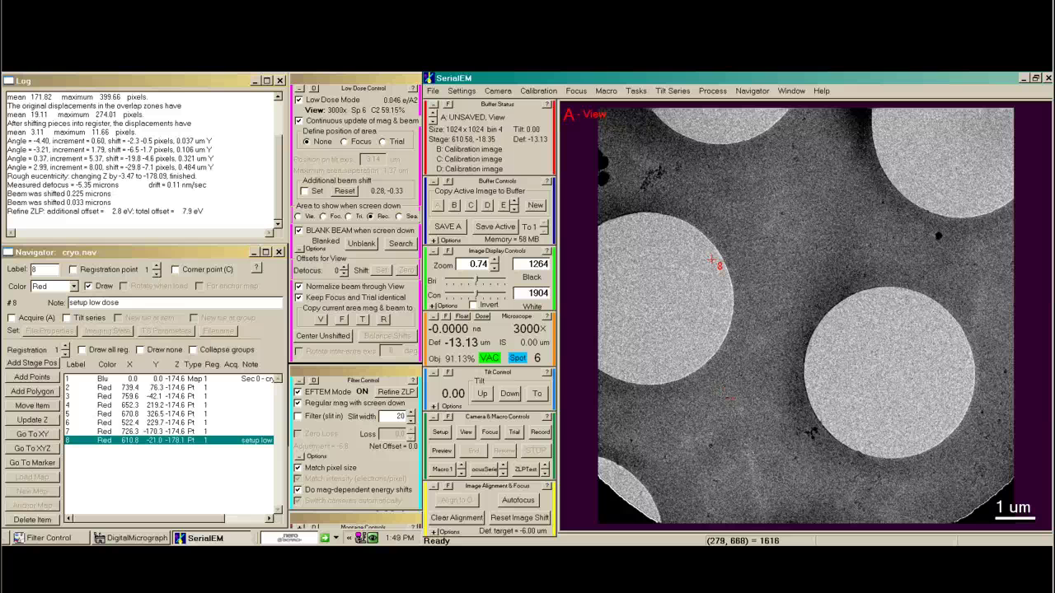
left_click(466, 434)
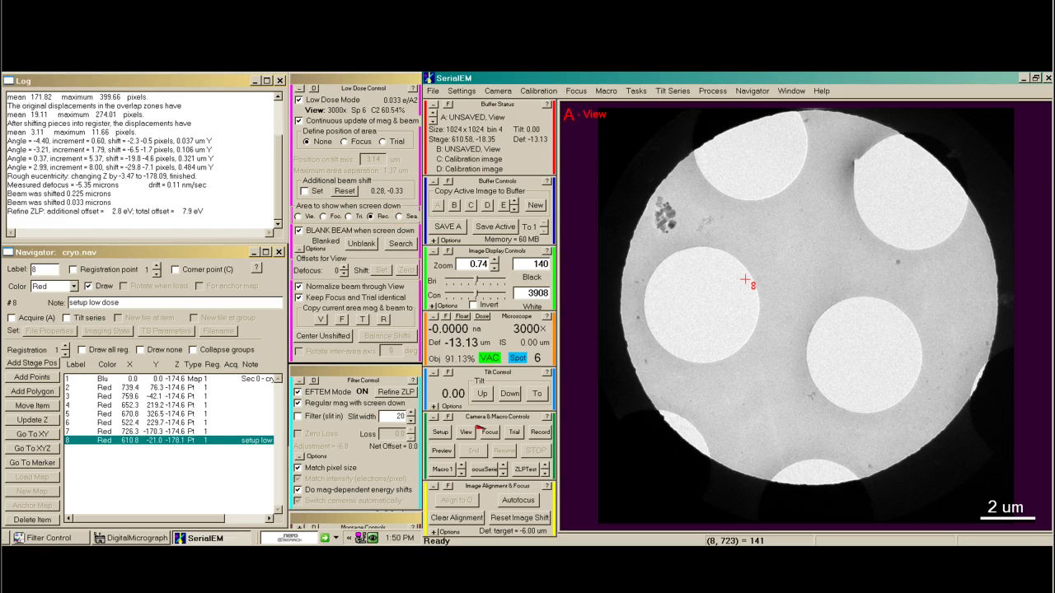
left_click(466, 433)
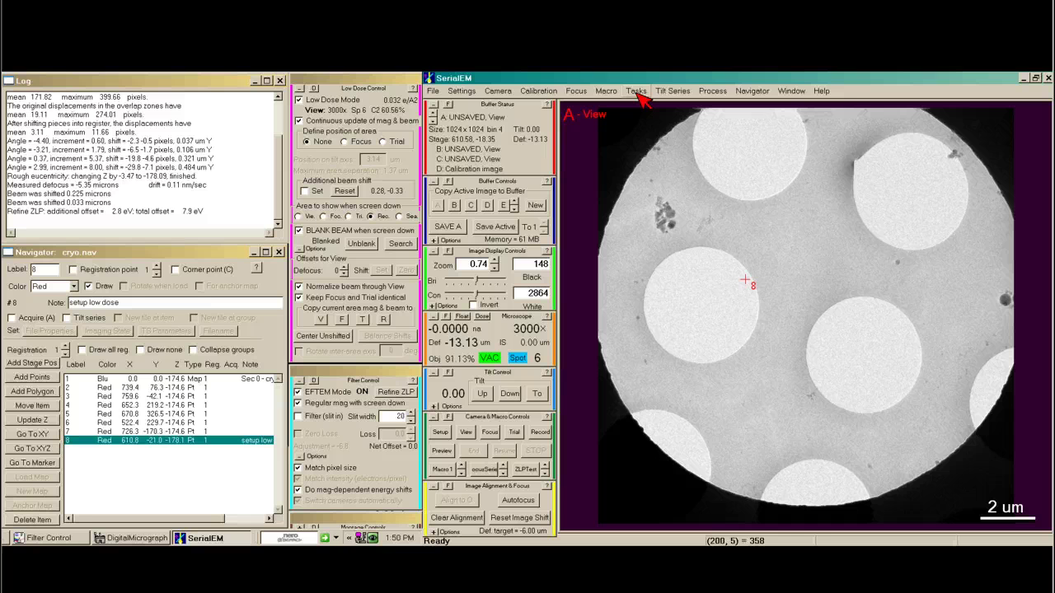
left_click(306, 191)
Center the View beam to a -0.60, -0.37 shift, verify with View images, then turn off Set and continuous updating
left_click(636, 91)
left_click(654, 117)
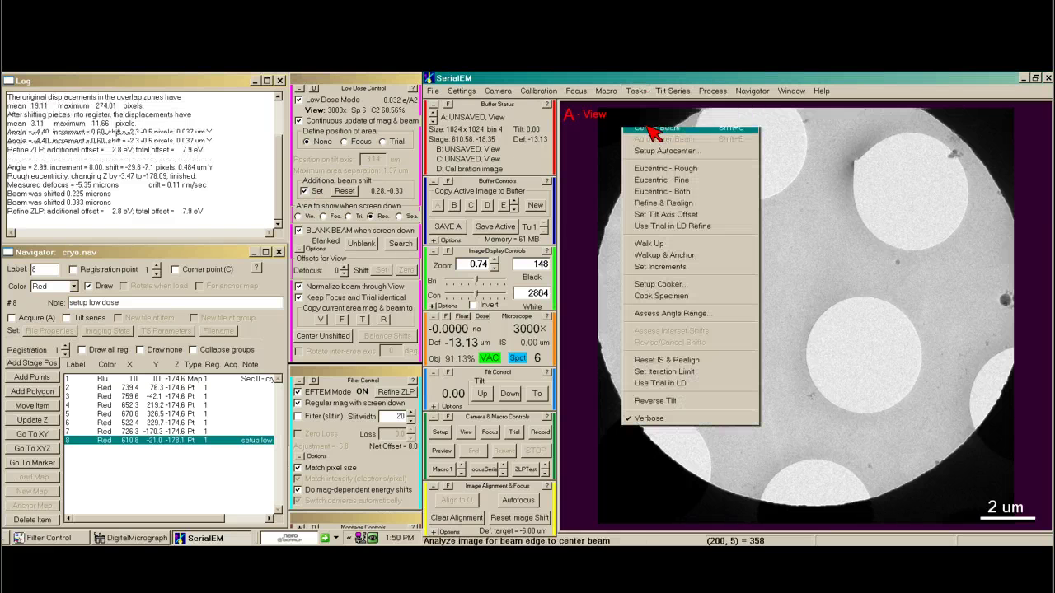
left_click(466, 432)
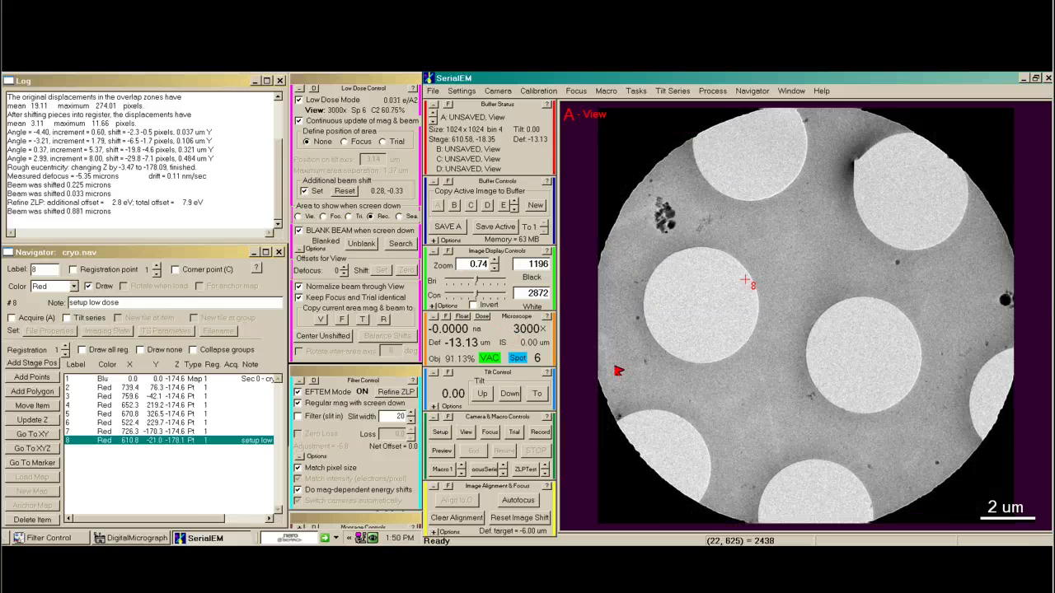
left_click(468, 433)
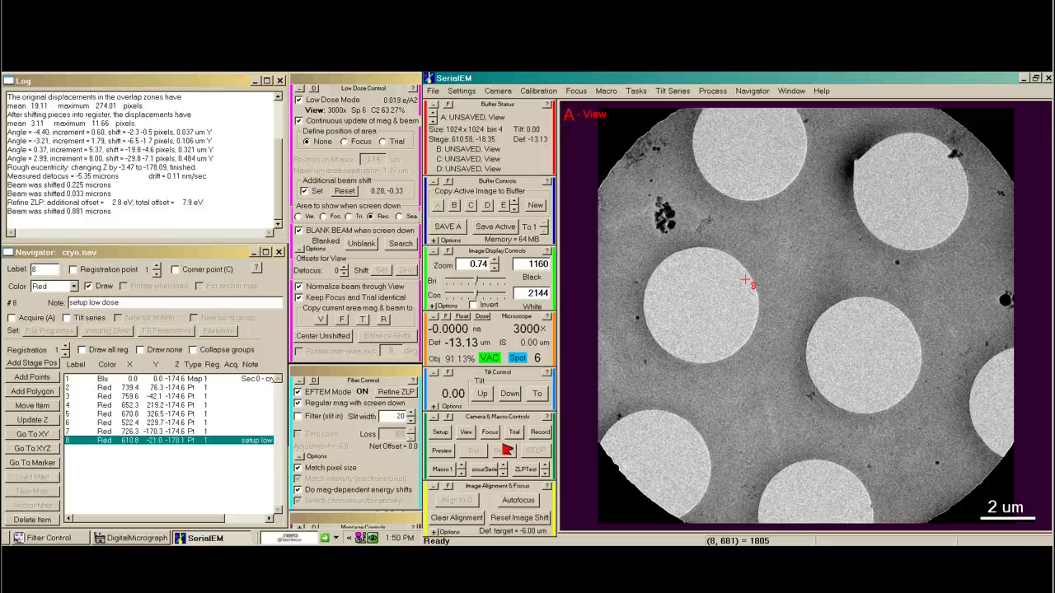
left_click(468, 432)
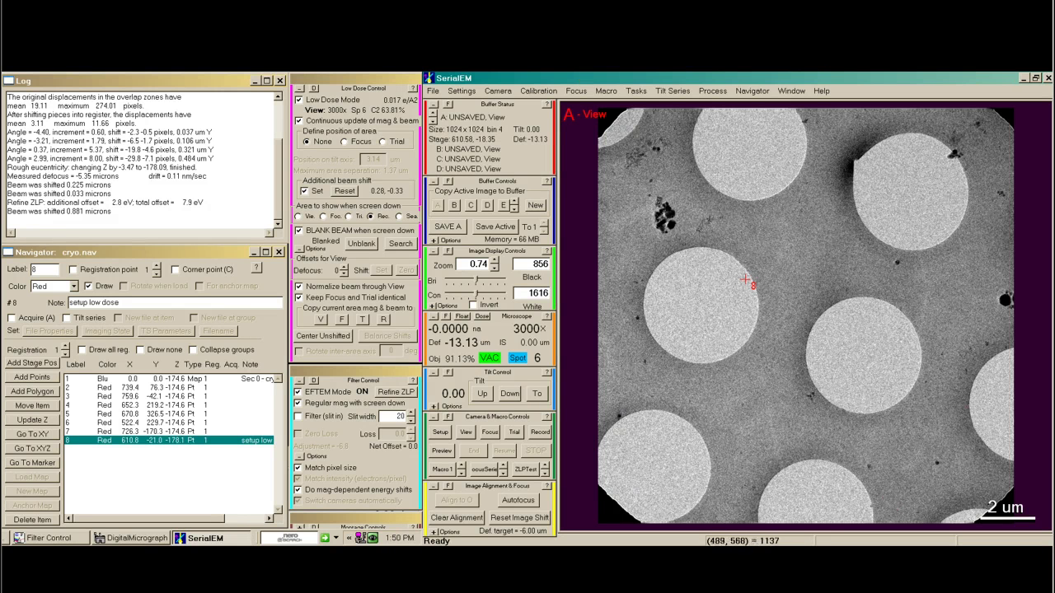
left_click(314, 190)
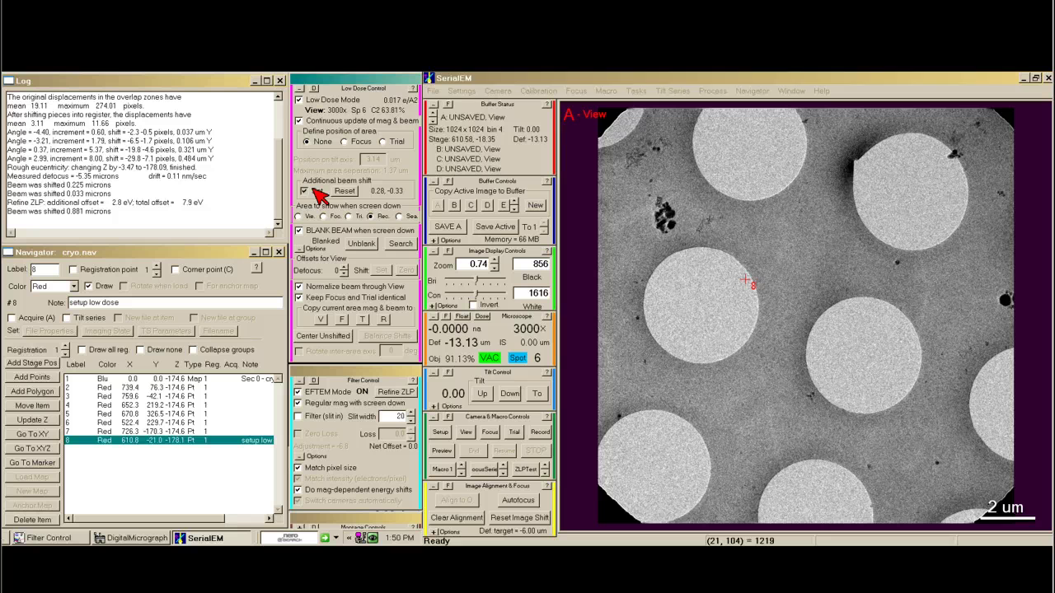
left_click(306, 120)
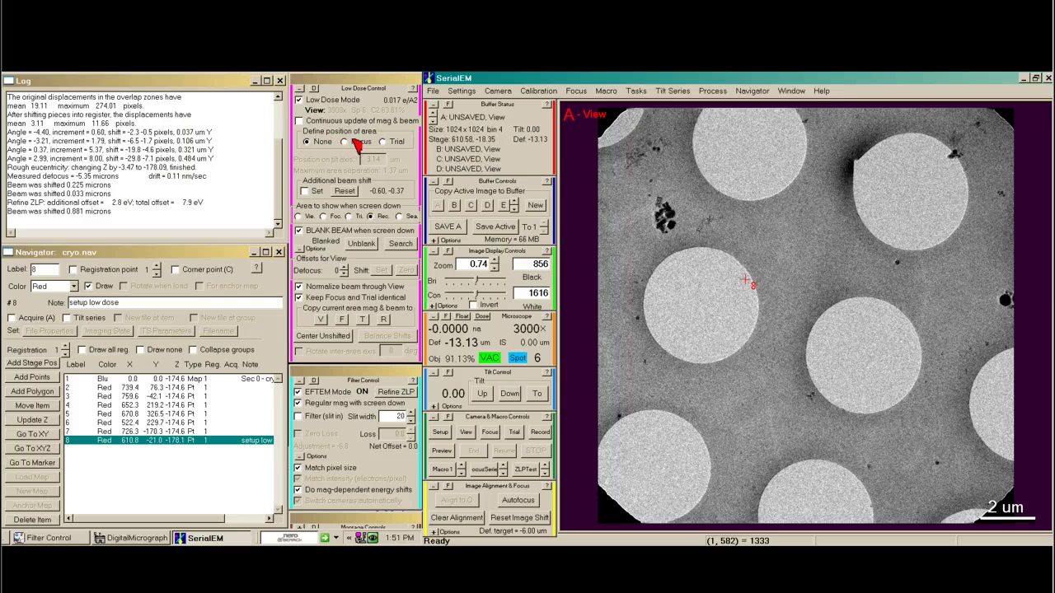
Place the Trial area at -3.07 µm along the tilt axis, below the Record area
left_click(384, 142)
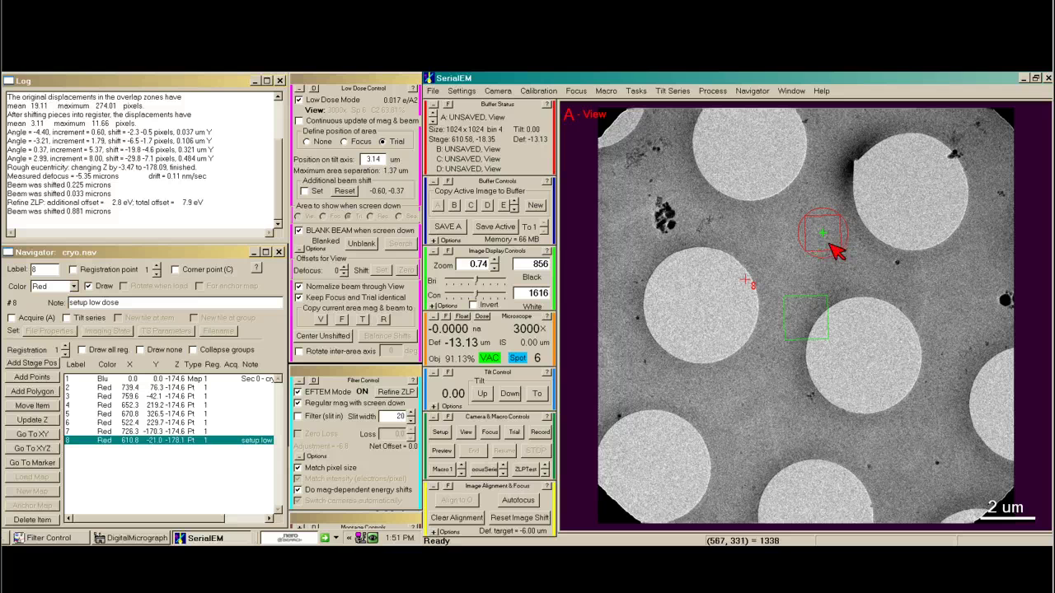
left_click(347, 142)
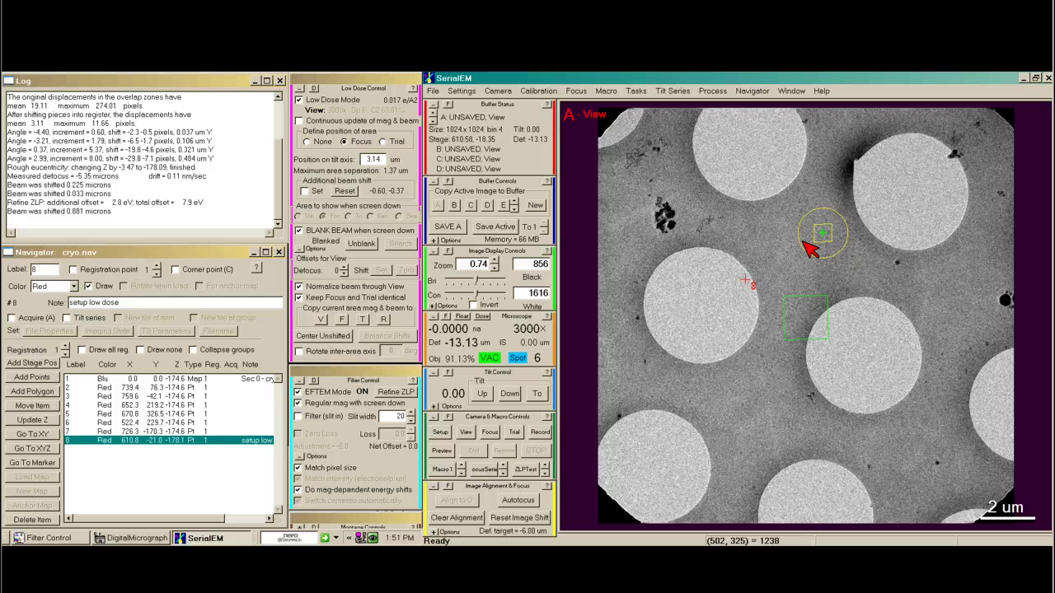
left_click(393, 141)
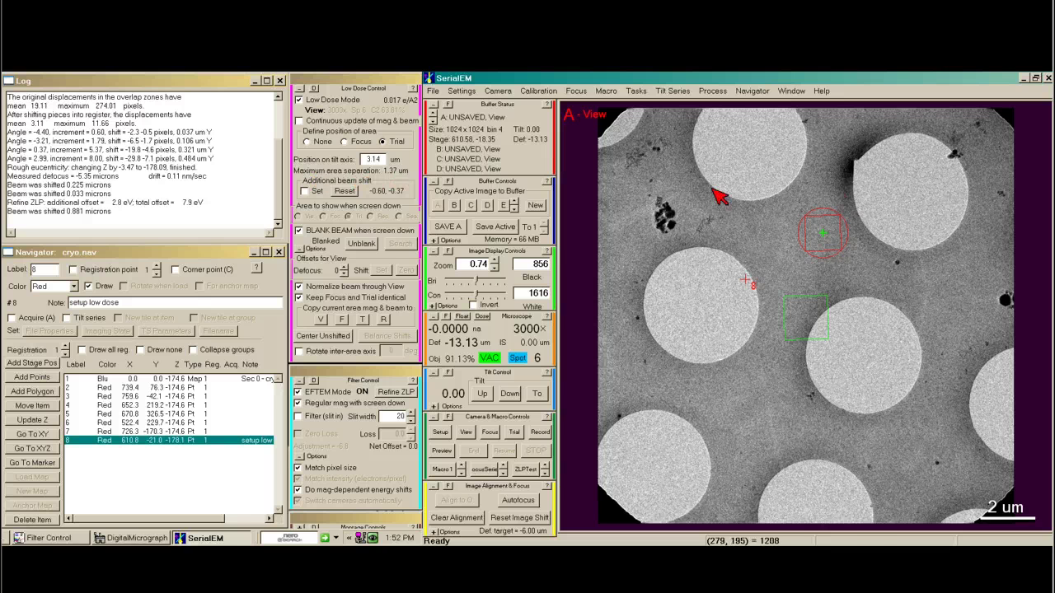
mouse_move(717, 196)
left_mouse_down()
mouse_move(723, 148)
mouse_move(657, 492)
mouse_move(645, 206)
mouse_move(662, 162)
mouse_move(672, 227)
left_mouse_up()
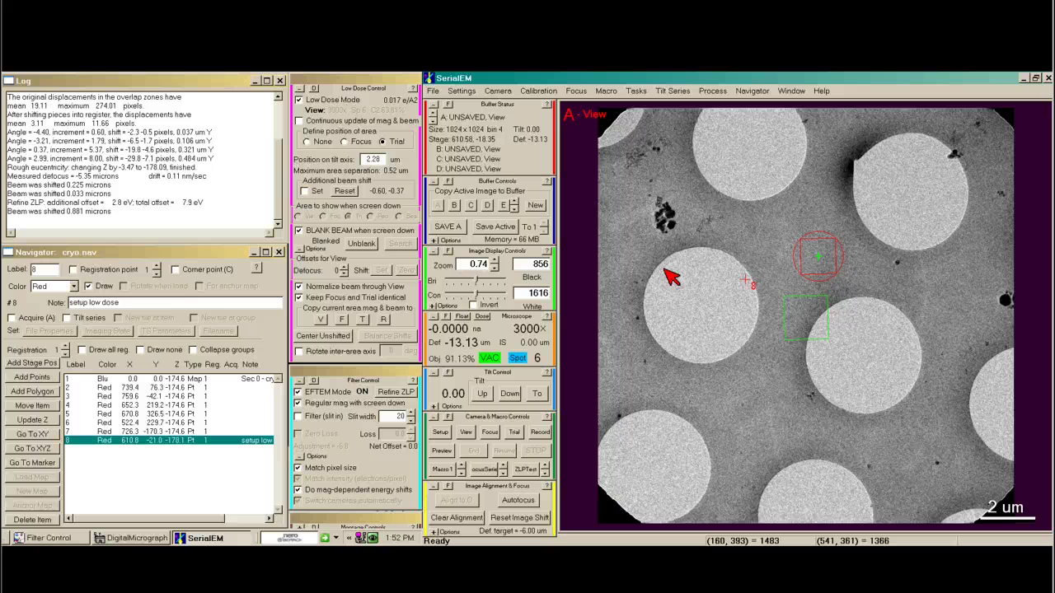
left_click_drag(662, 307, 655, 377)
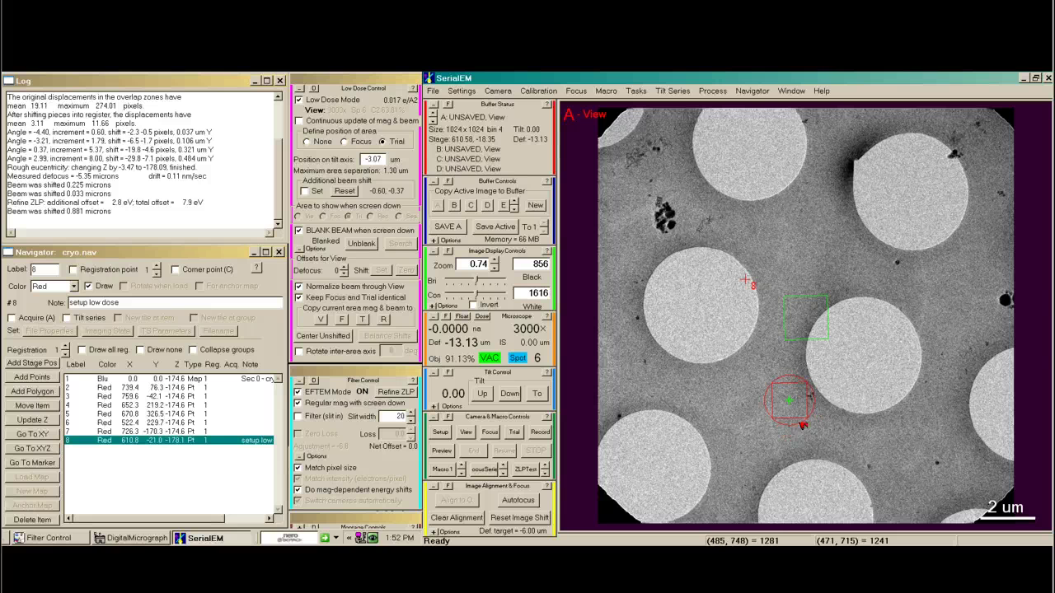
Finish defining area positions and take Trial images with continuous mag-and-beam updating on
left_click(316, 142)
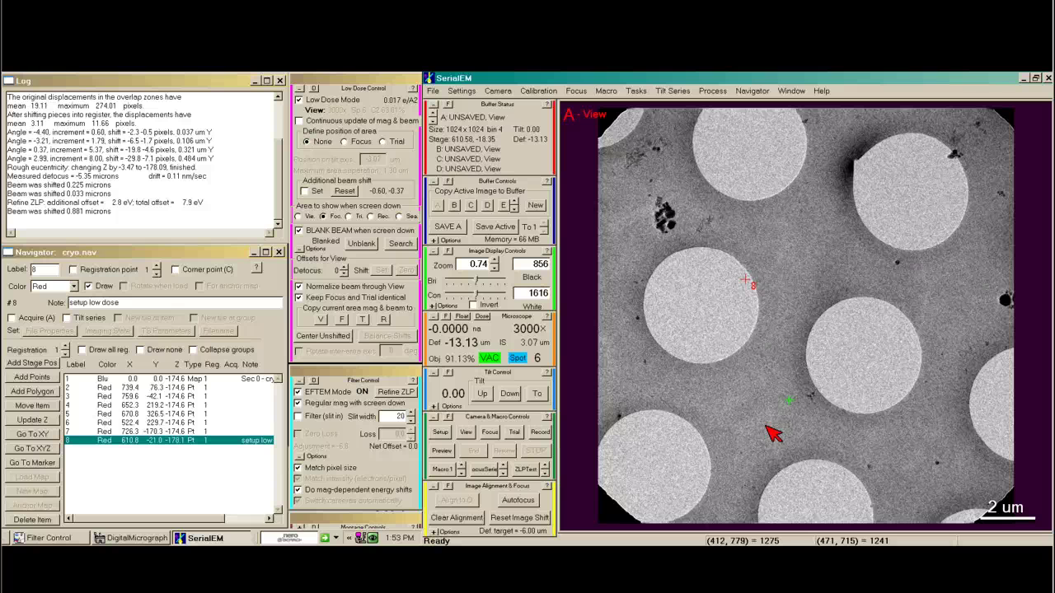
left_click(515, 433)
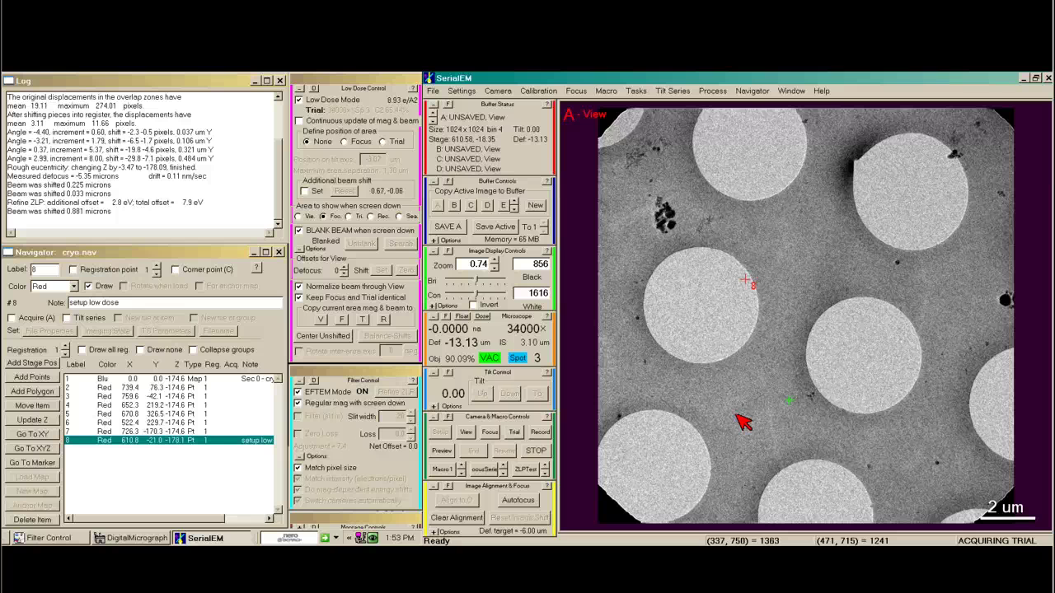
left_click(300, 121)
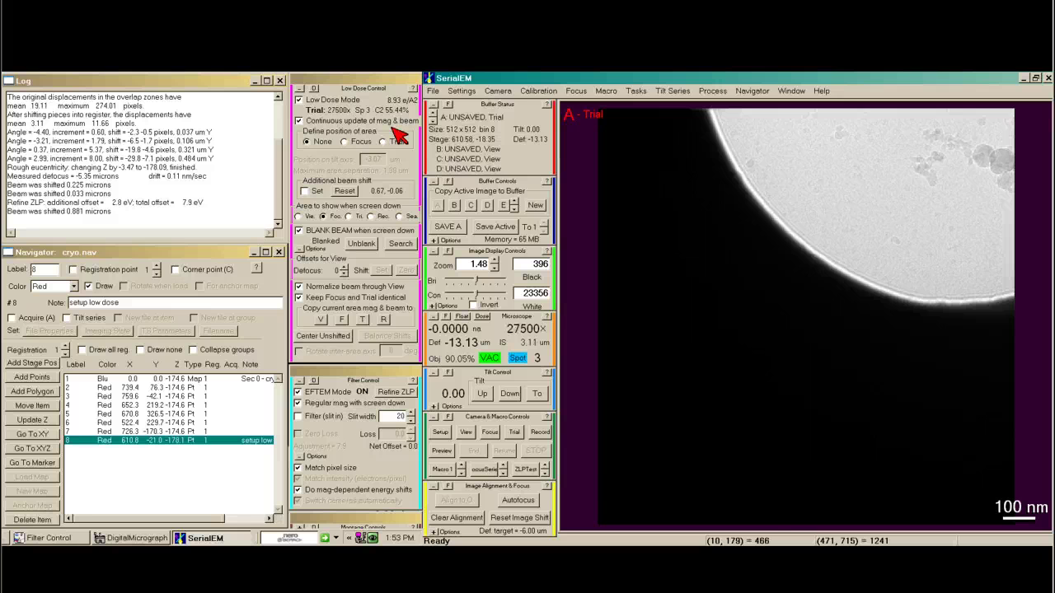
left_click(514, 433)
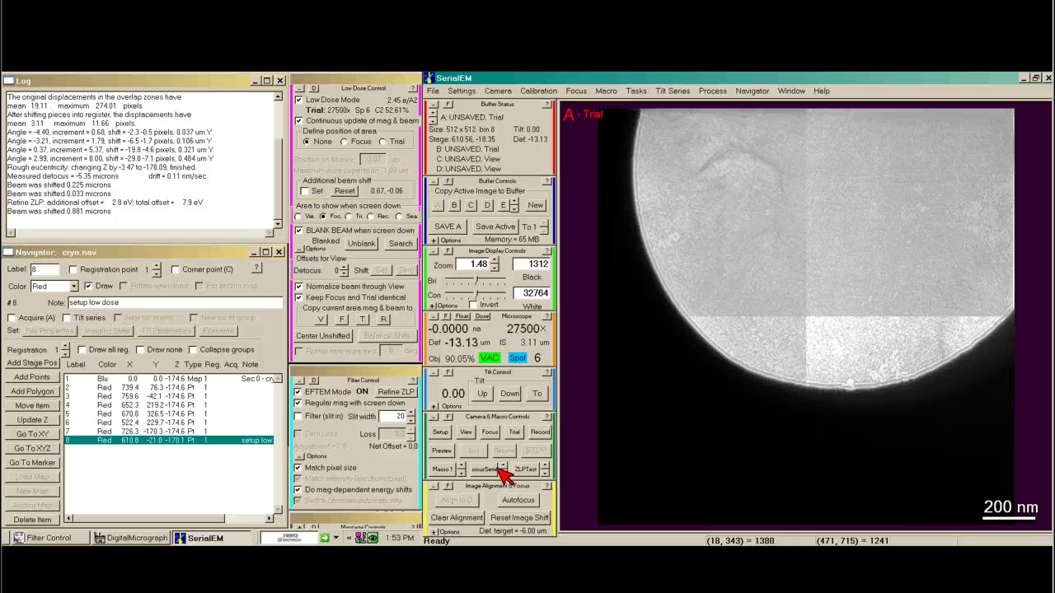
left_click(516, 434)
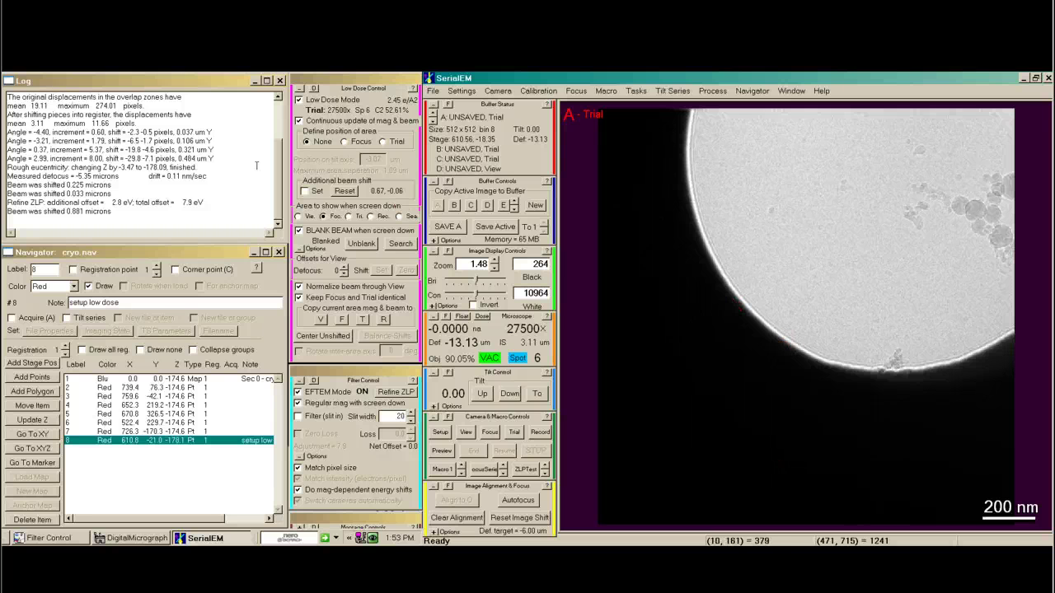
Center the Trial beam twice to a -0.84, 0.14 additional shift, verify, then turn off Set and continuous updating
left_click(305, 190)
left_click(636, 91)
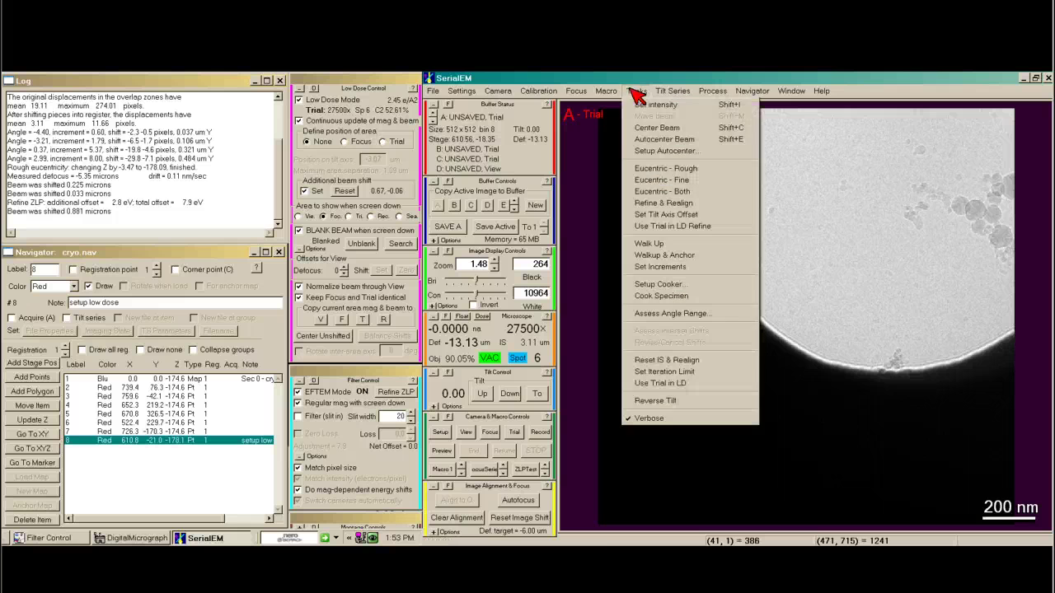
left_click(654, 128)
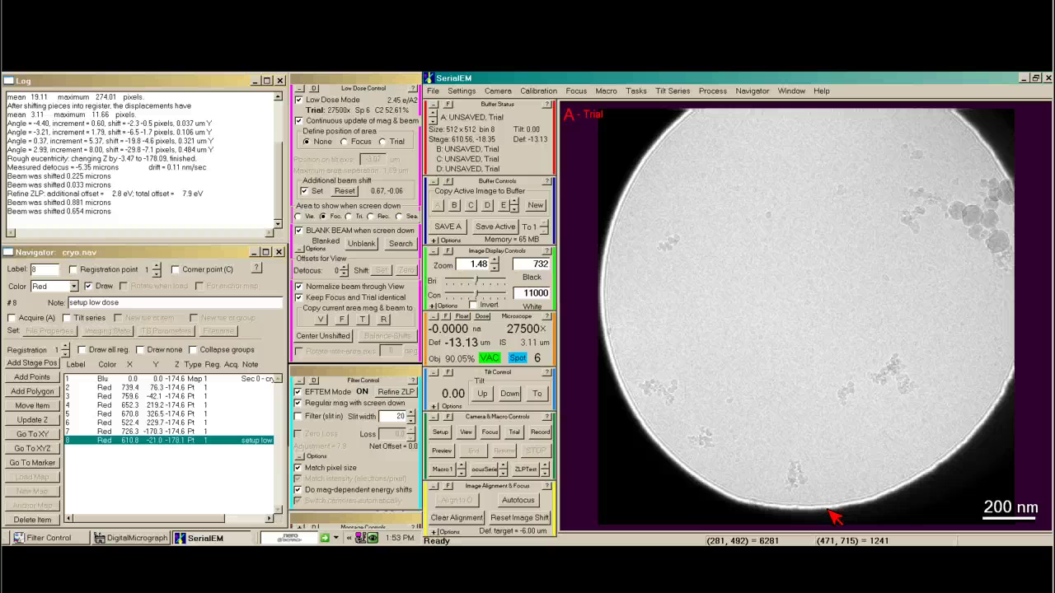
left_click(636, 91)
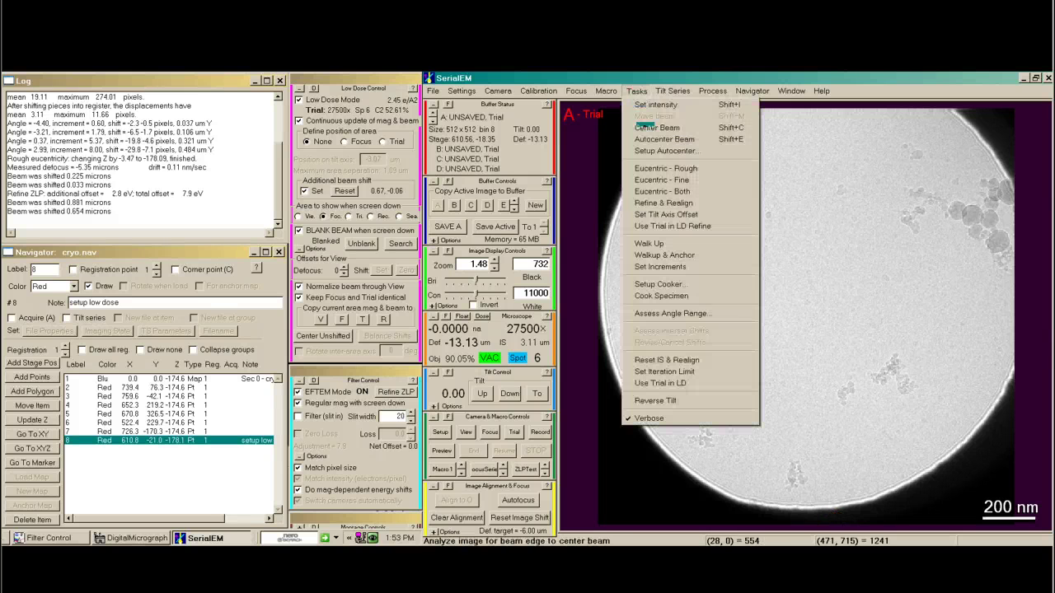
left_click(654, 128)
left_click(514, 434)
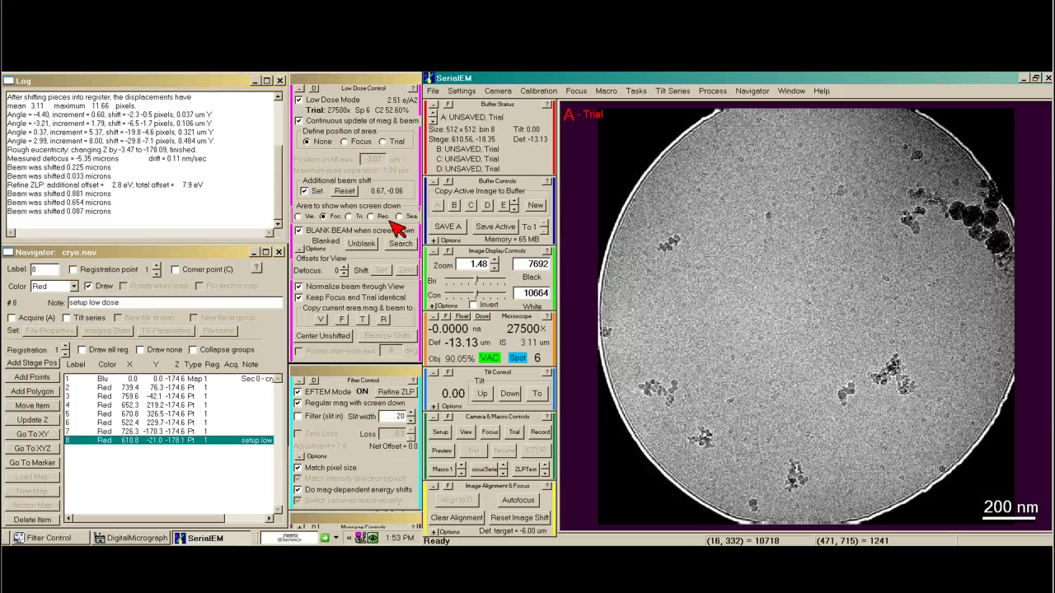
left_click(514, 433)
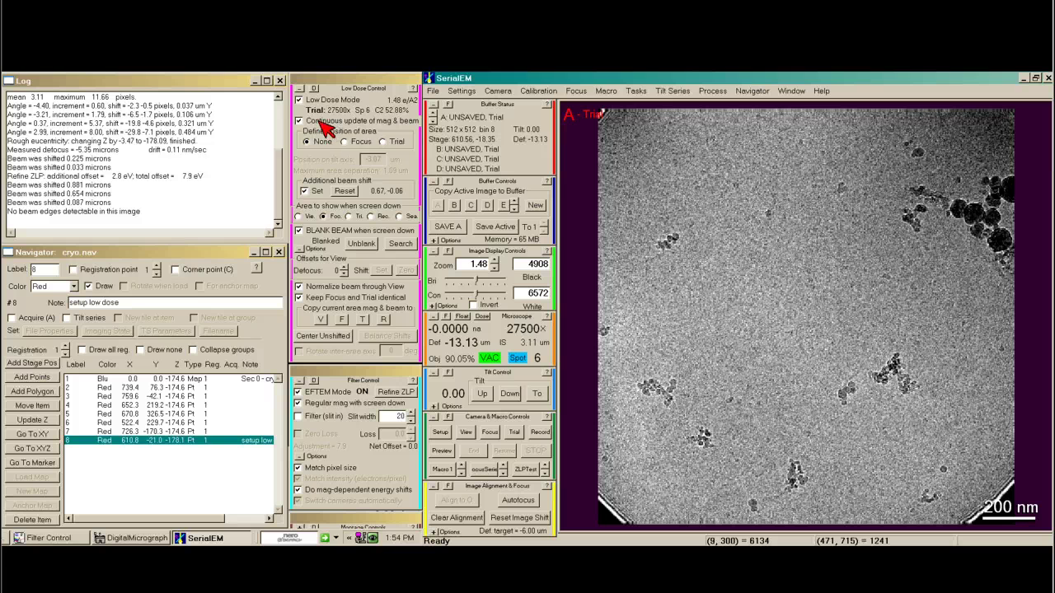
left_click(304, 191)
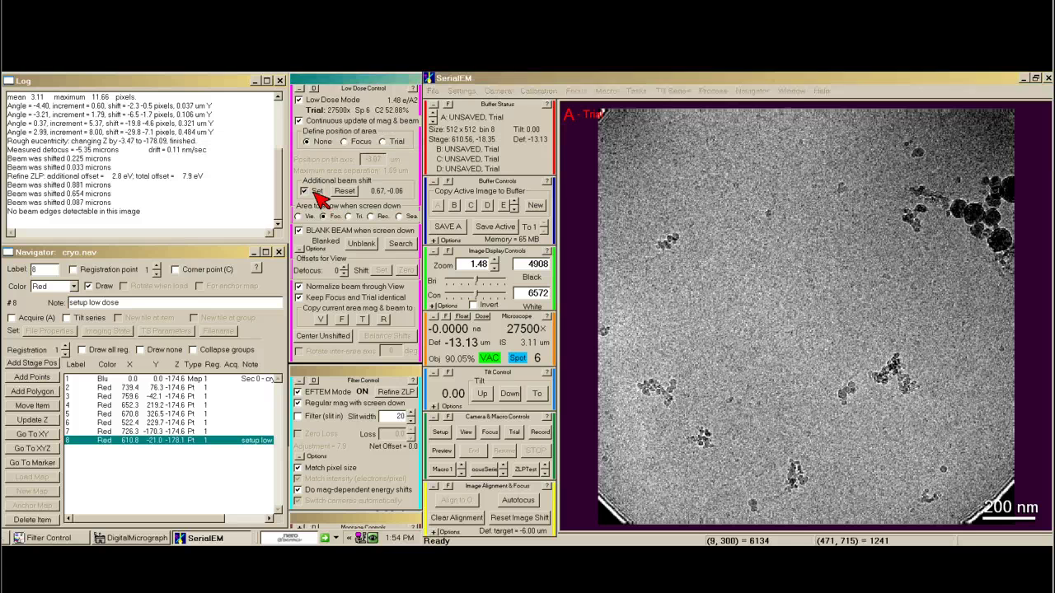
left_click(299, 121)
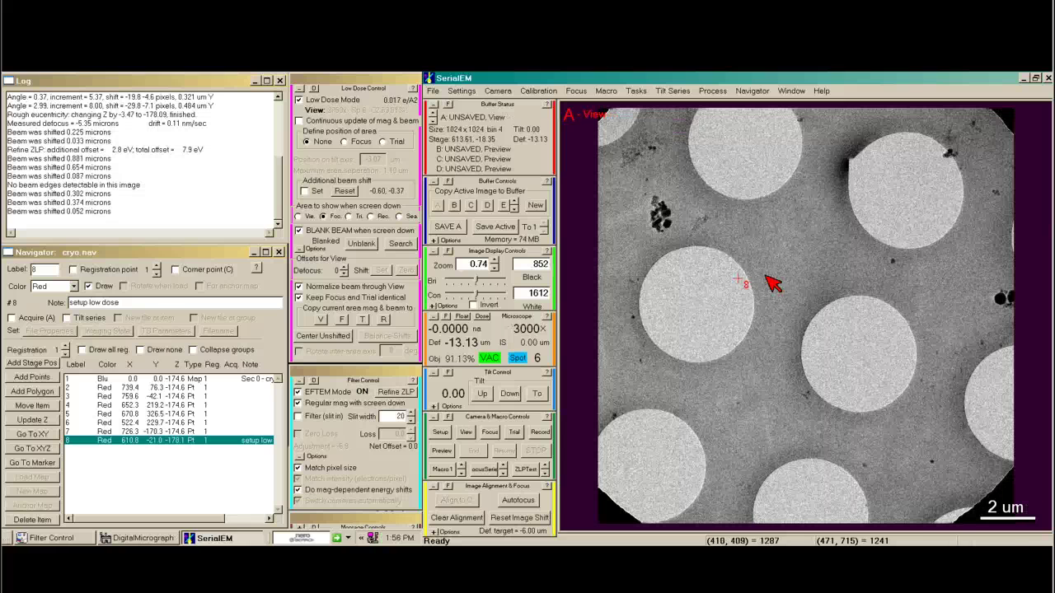
Take a new 27500x Trial image, which shows the beam edge still off-centre
left_click(513, 432)
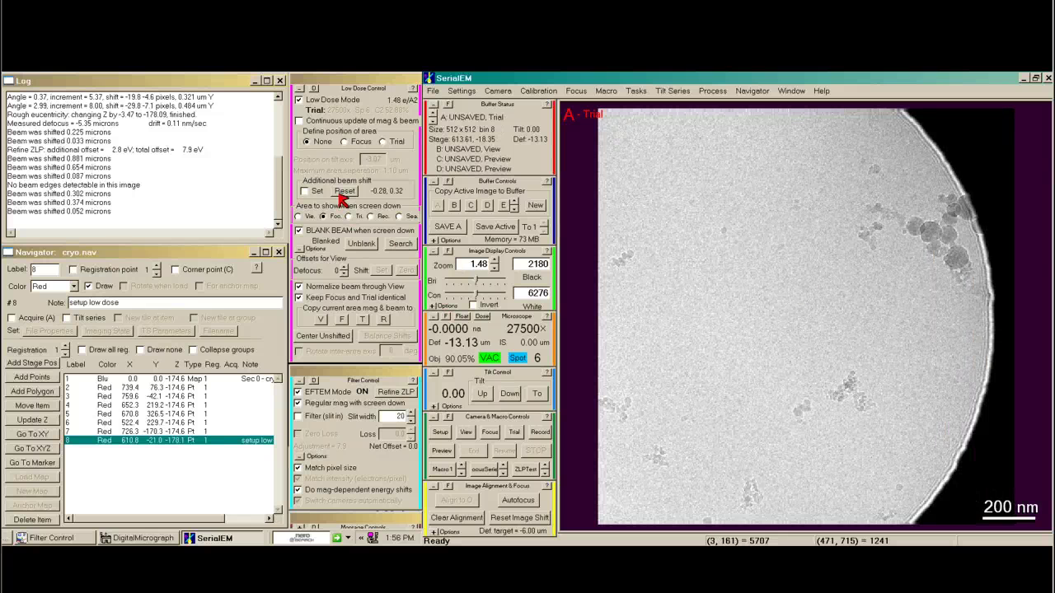
Recentre the Trial beam with additional beam shift Set, verify it, turn Set off, then take a Preview
left_click(307, 191)
left_click(635, 91)
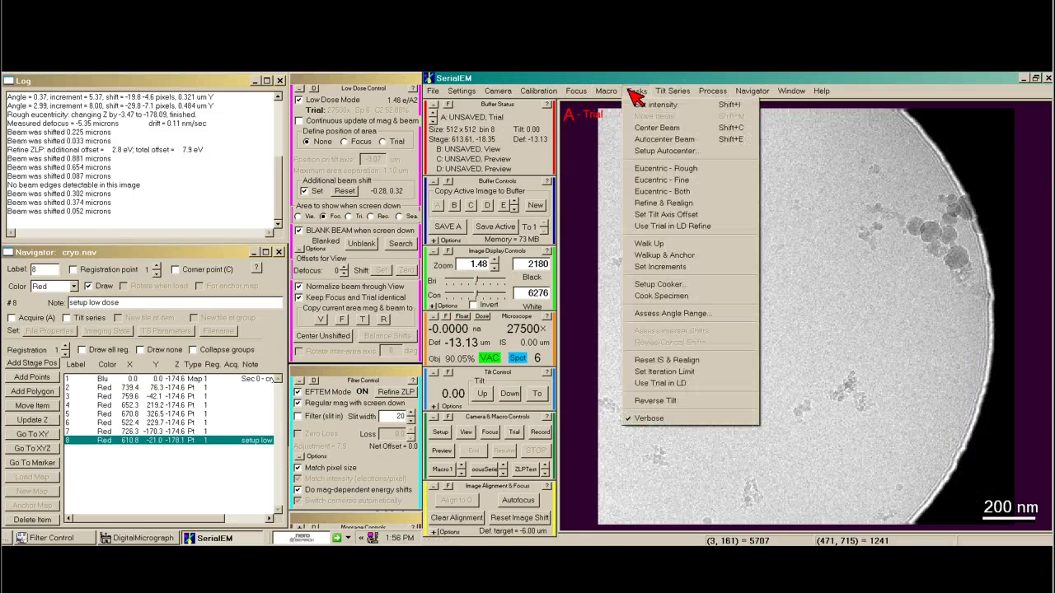
left_click(639, 132)
left_click(514, 432)
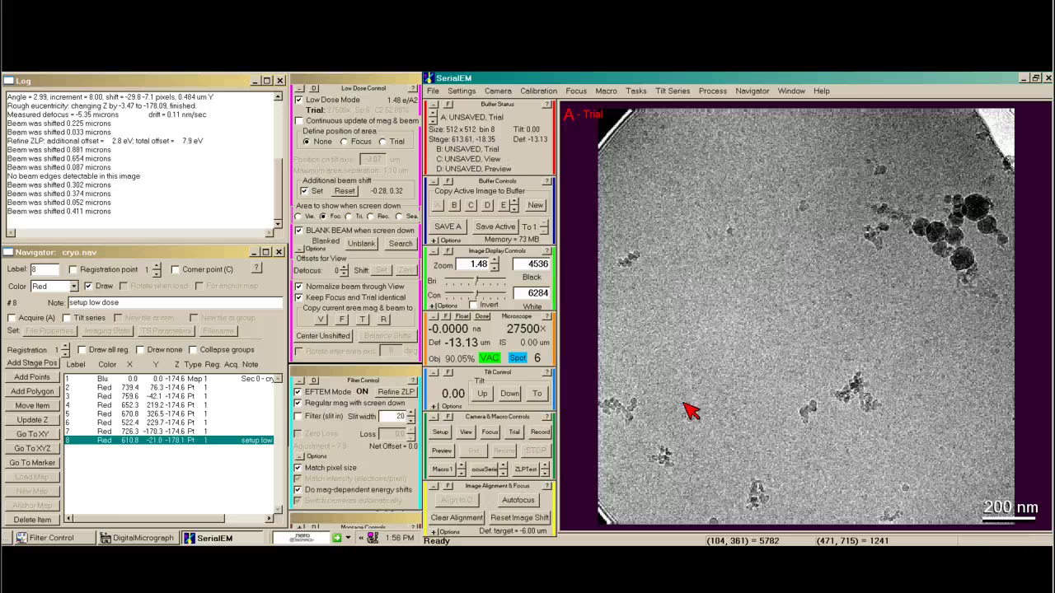
left_click(317, 191)
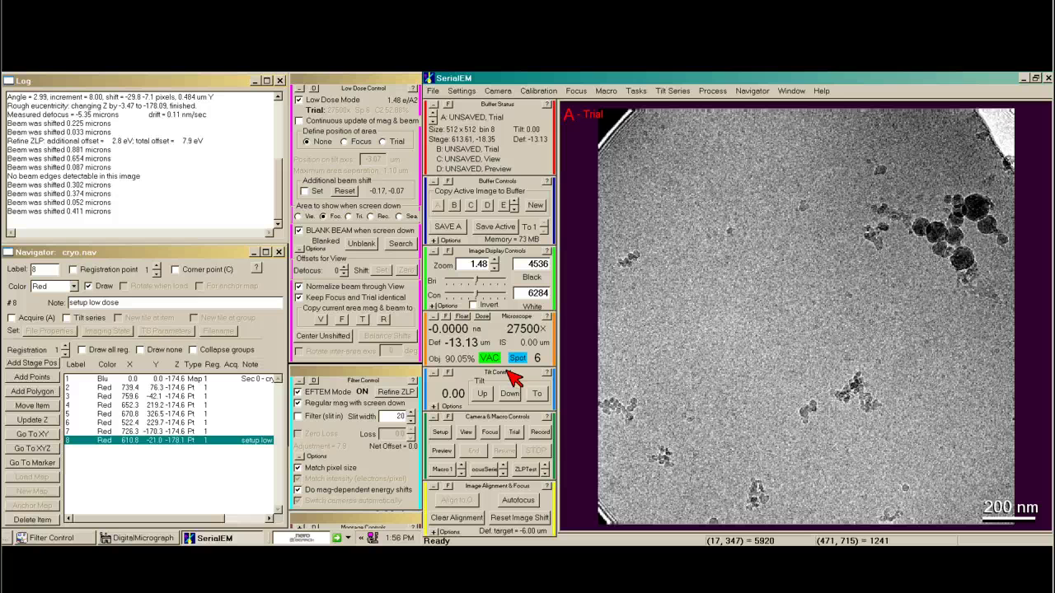
left_click(443, 450)
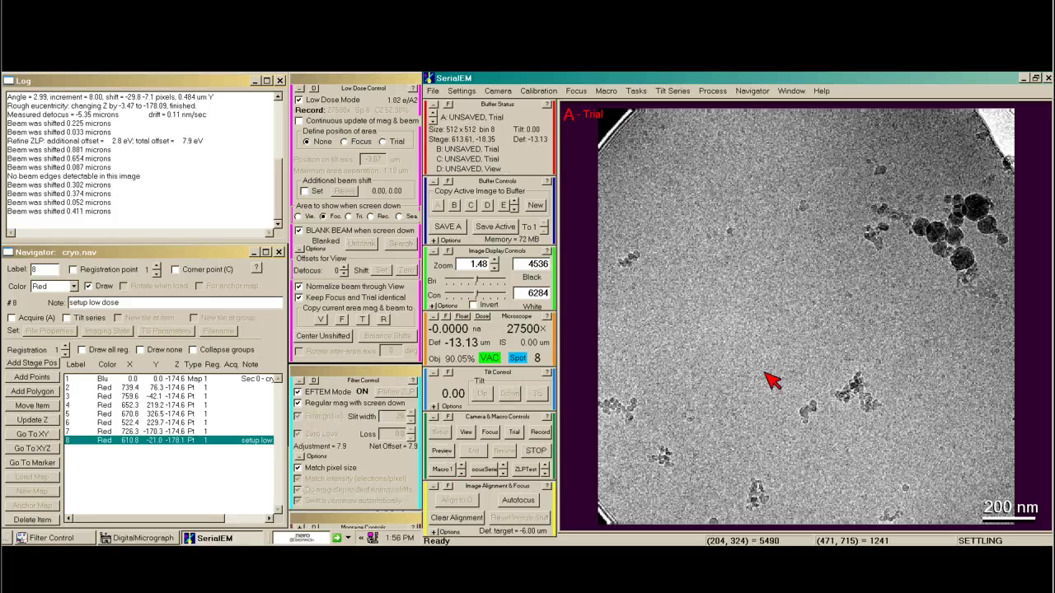